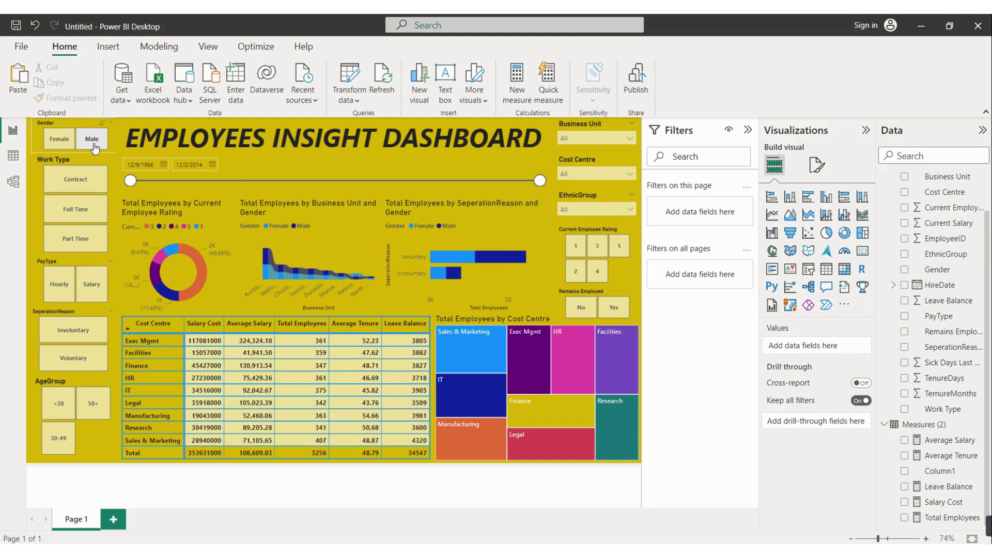
Step: Filter the dashboard by Female and by Male in the Gender slicer, and clear the gender filter
{"action": "left_click", "coordinate": [54, 148]}
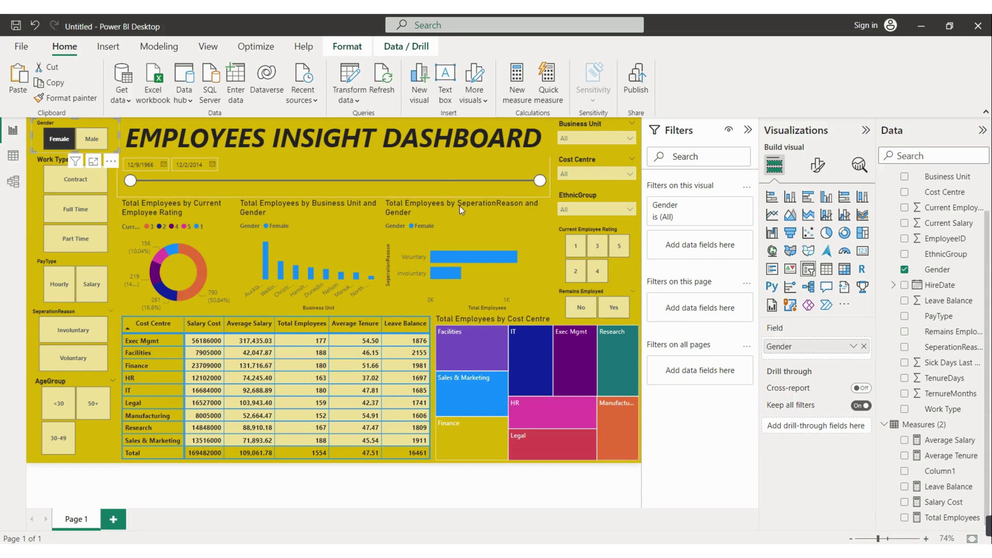
{"action": "left_click", "coordinate": [91, 139]}
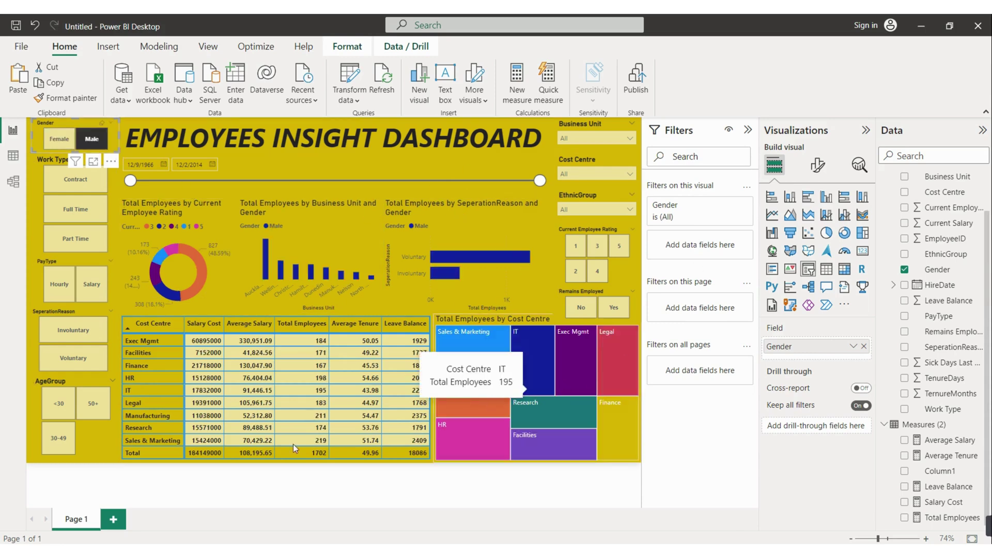
{"action": "left_click", "coordinate": [108, 140]}
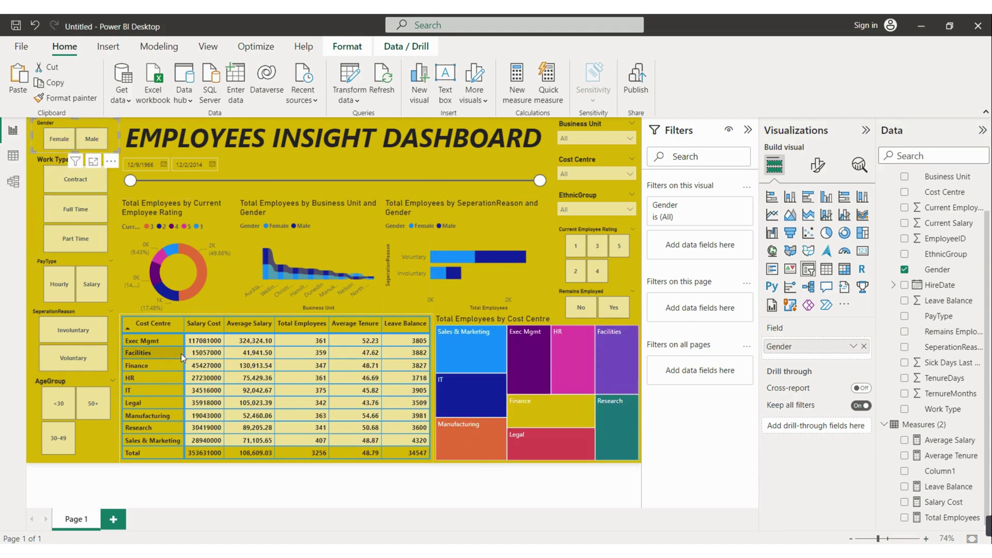
Step: Filter the dashboard by Contract, Full Time and Part Time work types, and clear the Work Type slicer
{"action": "left_click", "coordinate": [68, 186]}
{"action": "left_click", "coordinate": [69, 186]}
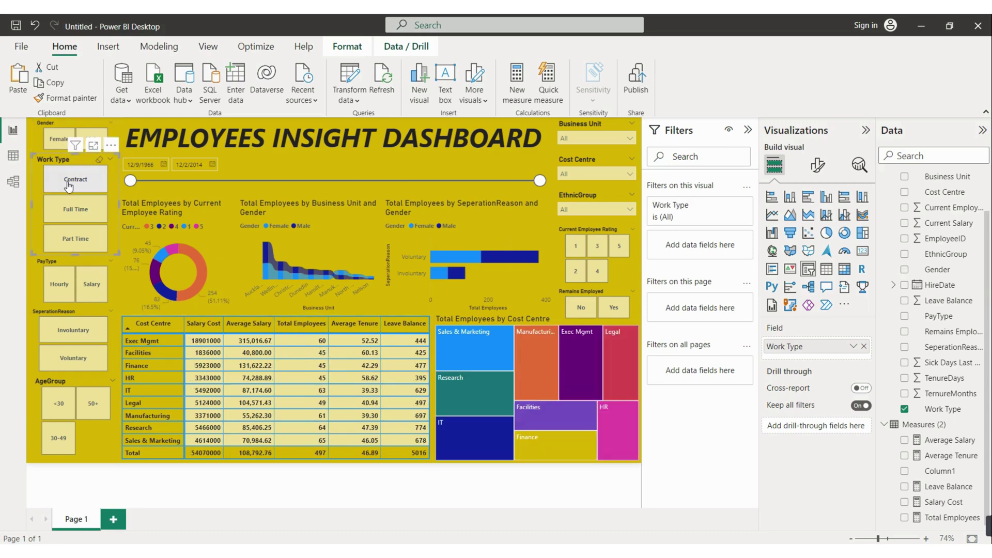
{"action": "left_click", "coordinate": [79, 219]}
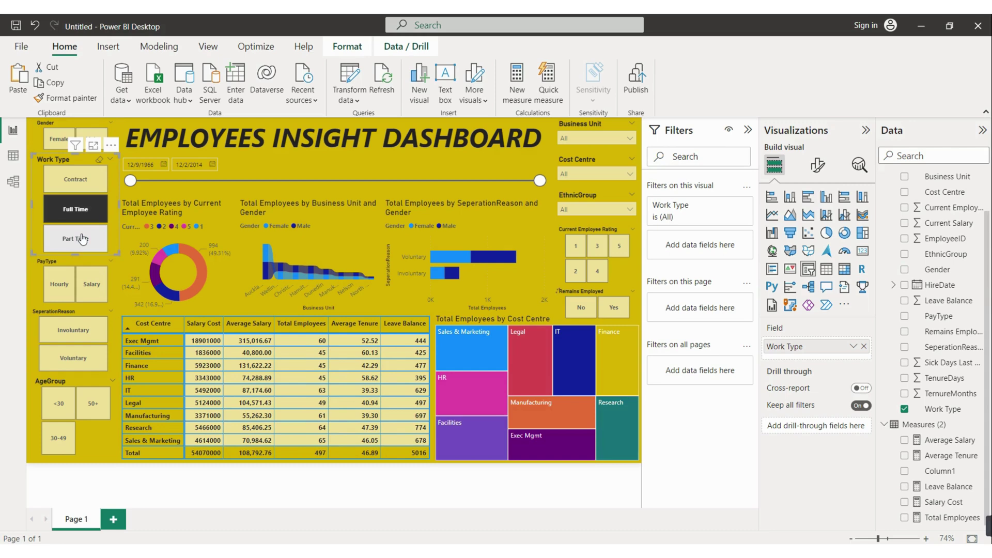
{"action": "left_click", "coordinate": [81, 239]}
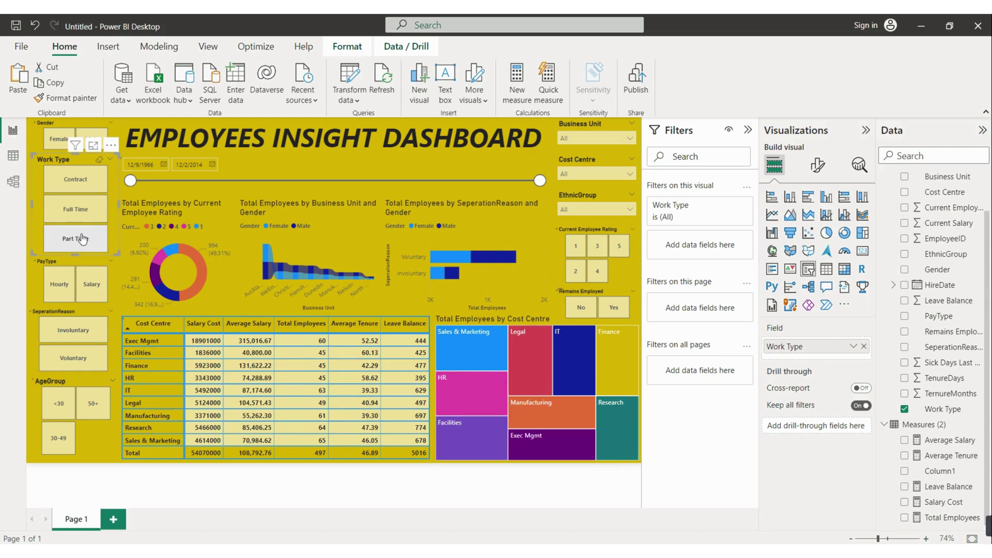
{"action": "left_click", "coordinate": [99, 165]}
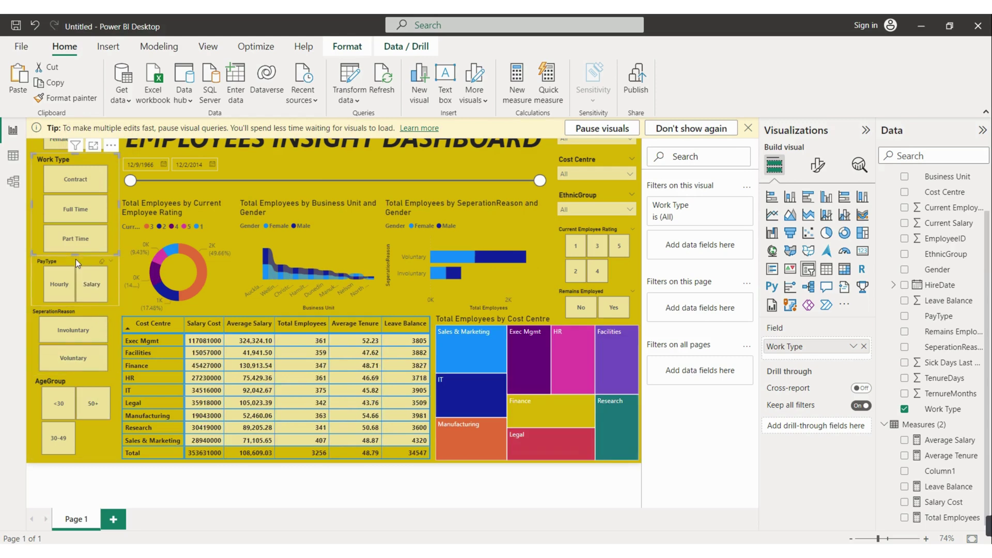
Step: Filter the dashboard by Salary and by Hourly pay type, and clear the PayType slicer
{"action": "left_click", "coordinate": [103, 294]}
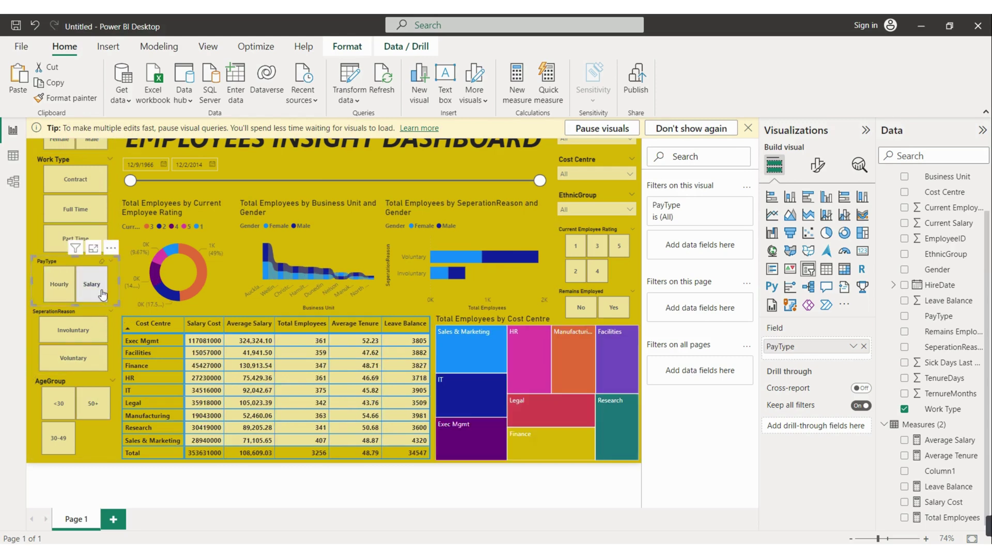
{"action": "left_click", "coordinate": [70, 294]}
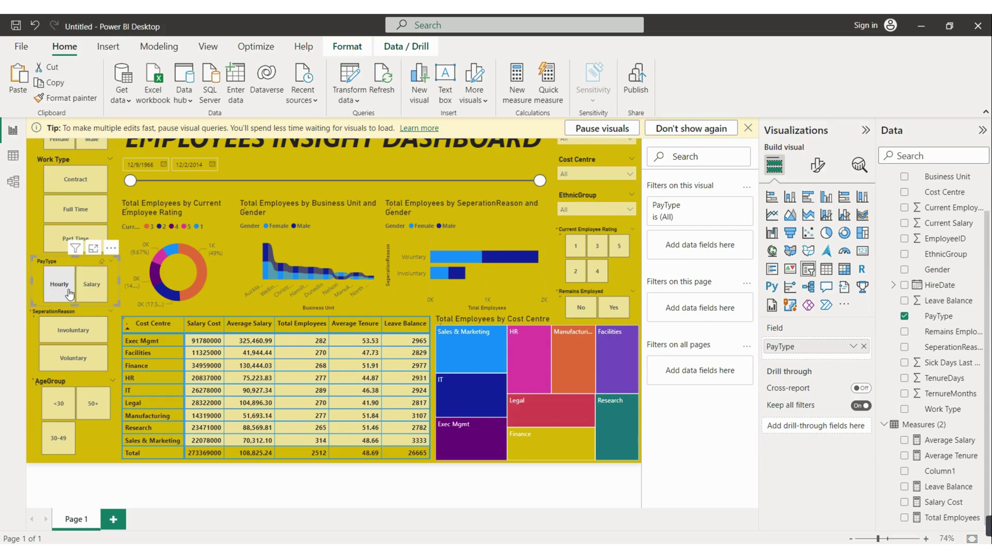
{"action": "left_click", "coordinate": [103, 265]}
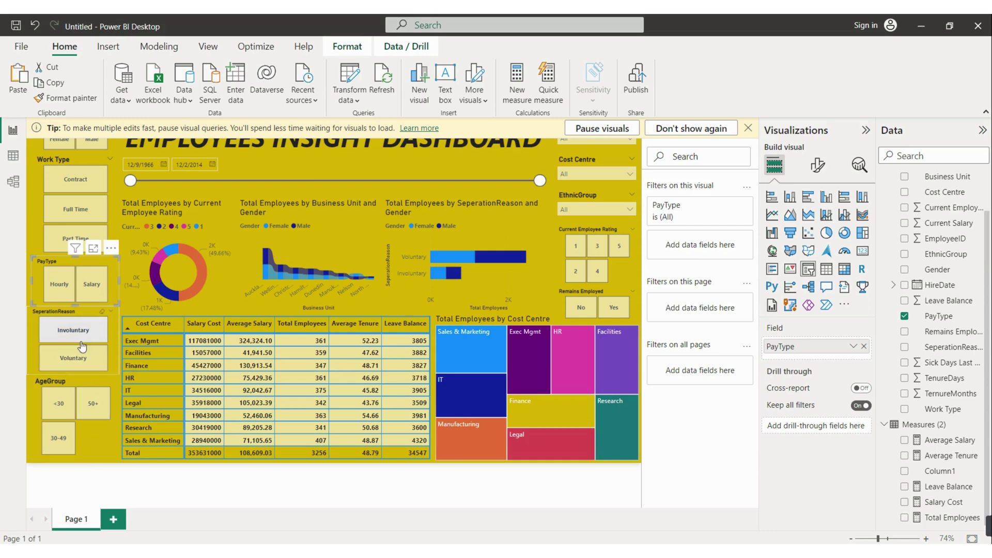
Step: Filter the dashboard by Voluntary and by Involuntary separation reason, clear that slicer and dismiss the pause-visuals tip
{"action": "left_click", "coordinate": [73, 366]}
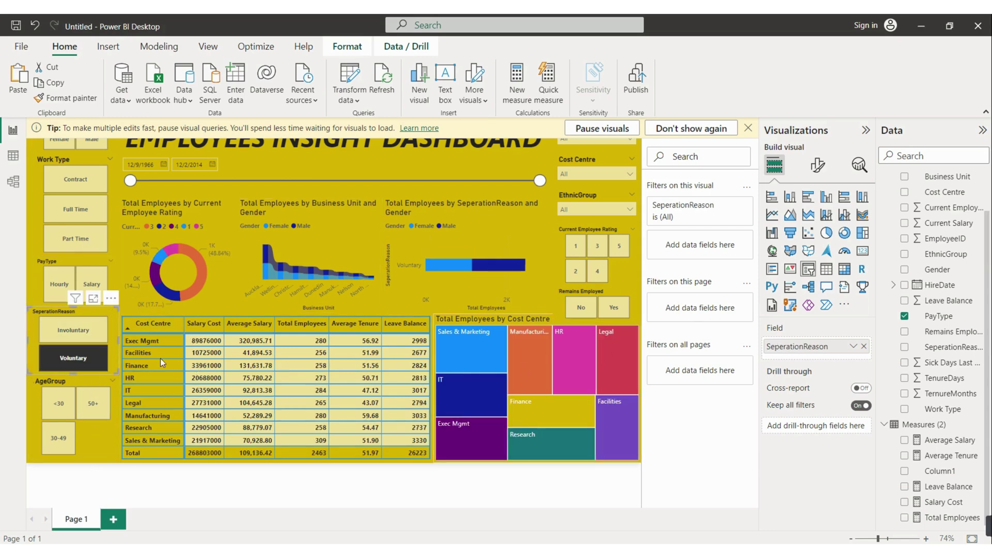
{"action": "left_click", "coordinate": [87, 335]}
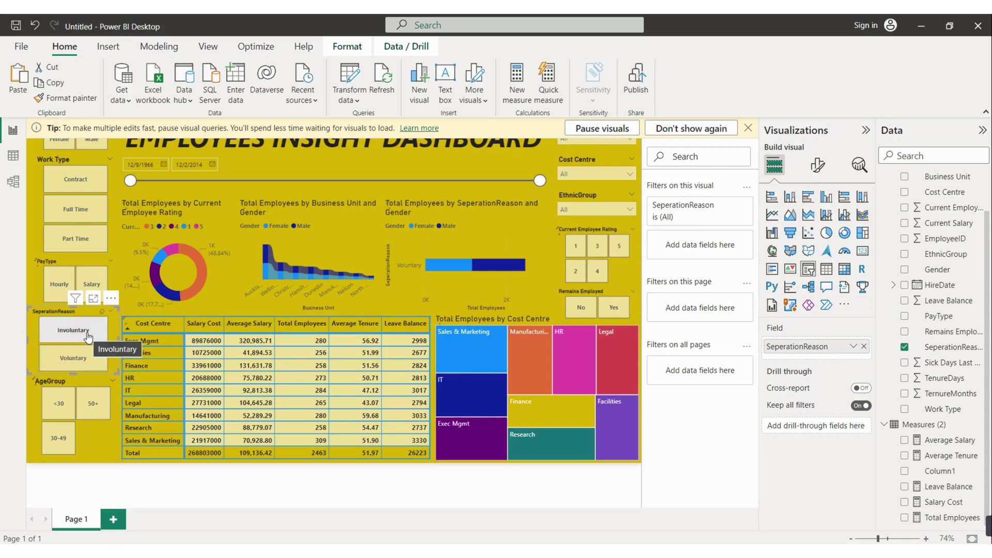
{"action": "left_click", "coordinate": [88, 335]}
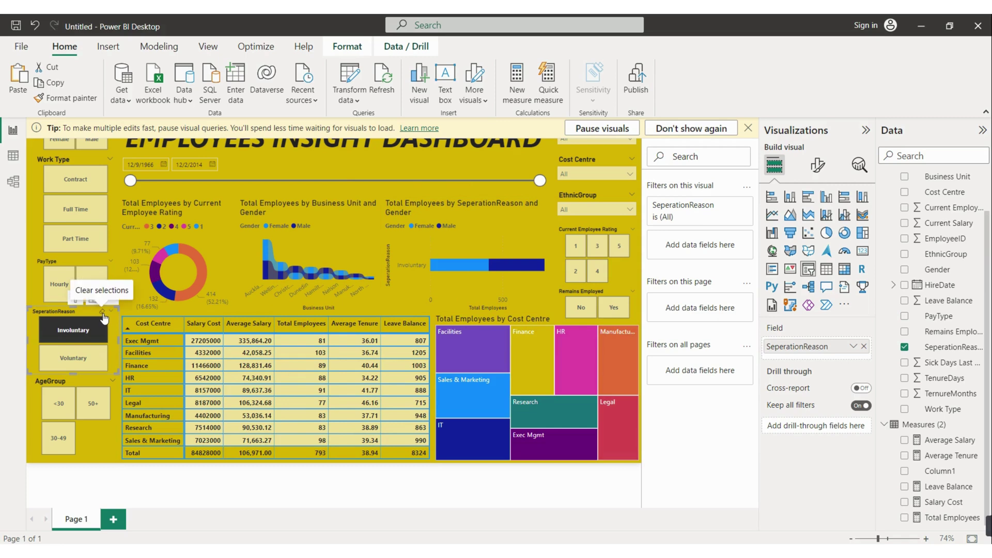
{"action": "left_click", "coordinate": [102, 313]}
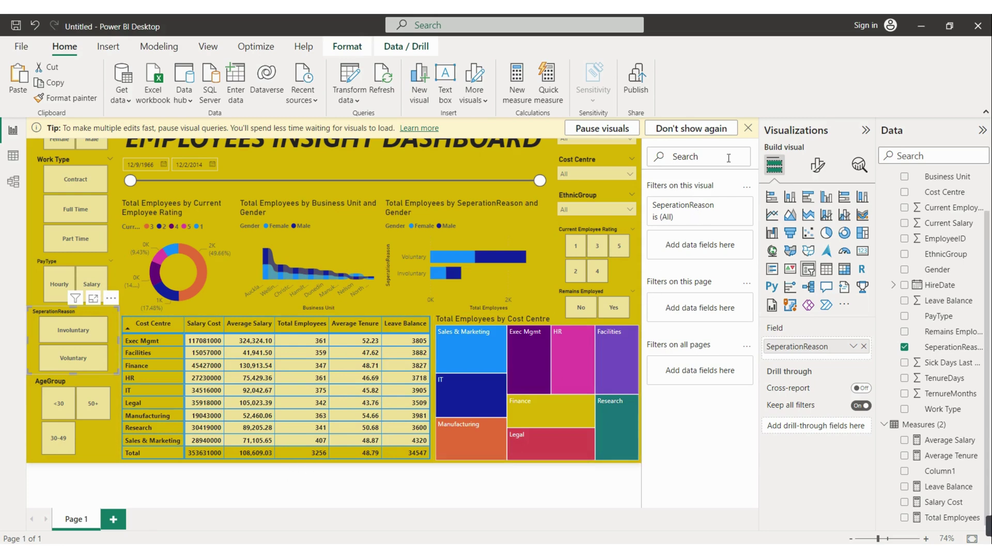
{"action": "left_click", "coordinate": [747, 127]}
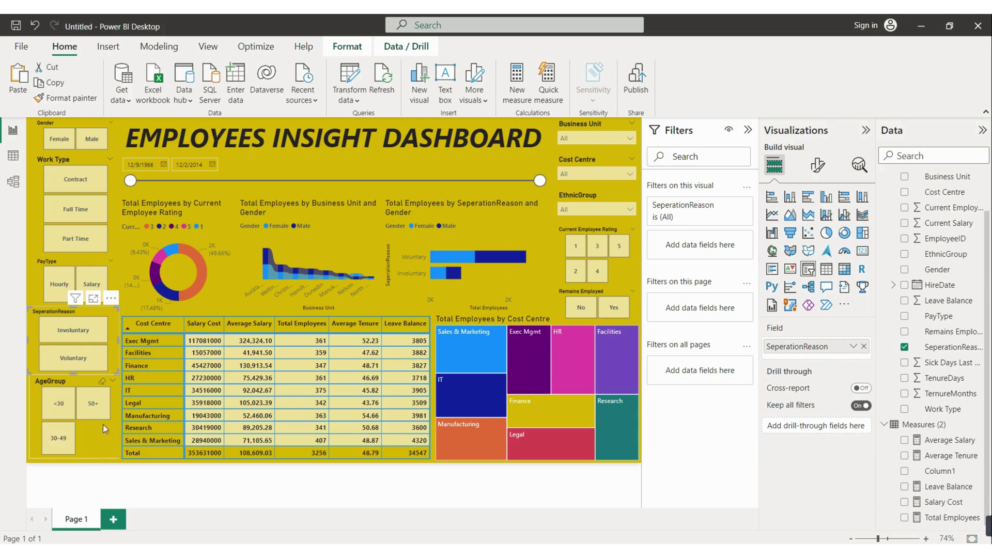
Step: Filter the dashboard by the <30 and 30-49 age groups, and clear the AgeGroup slicer
{"action": "left_click", "coordinate": [83, 406]}
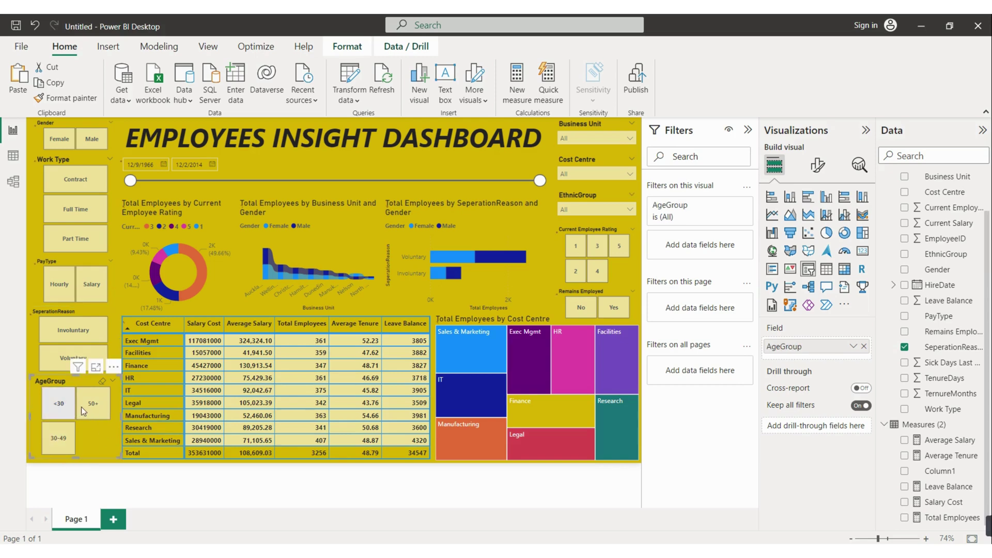
{"action": "left_click", "coordinate": [52, 449]}
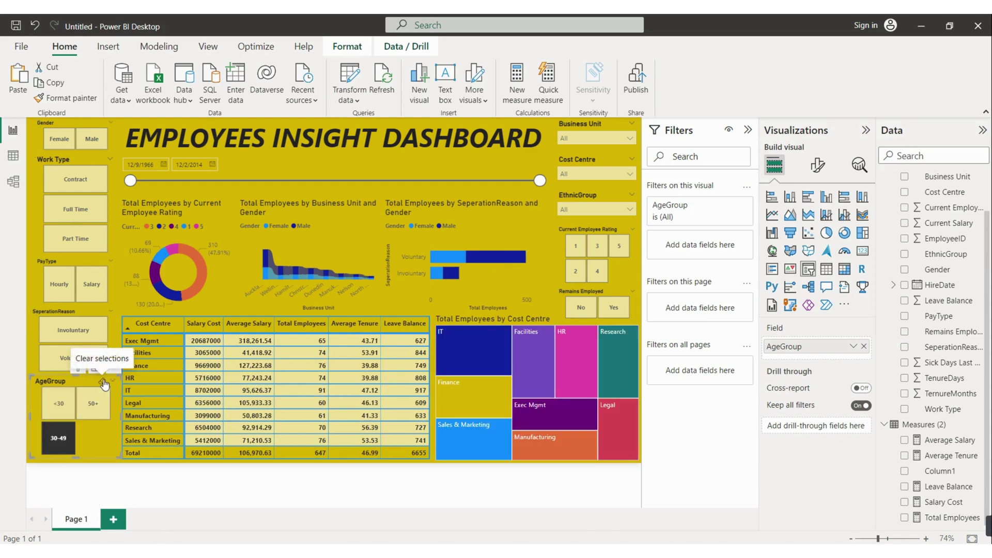
{"action": "left_click", "coordinate": [101, 381]}
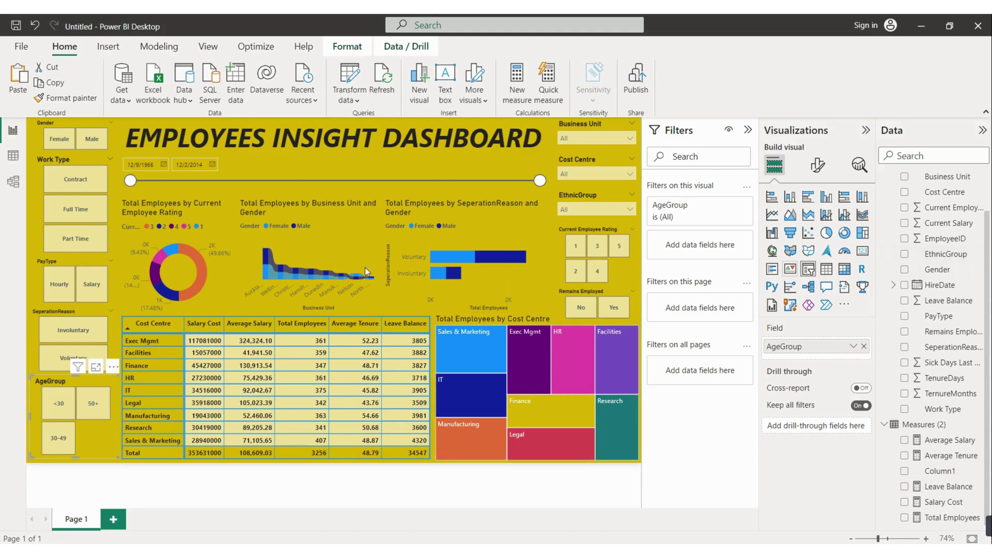
Step: Select the chart of total employees by business unit and gender, and inspect the employee rating donut chart
{"action": "left_click", "coordinate": [328, 228]}
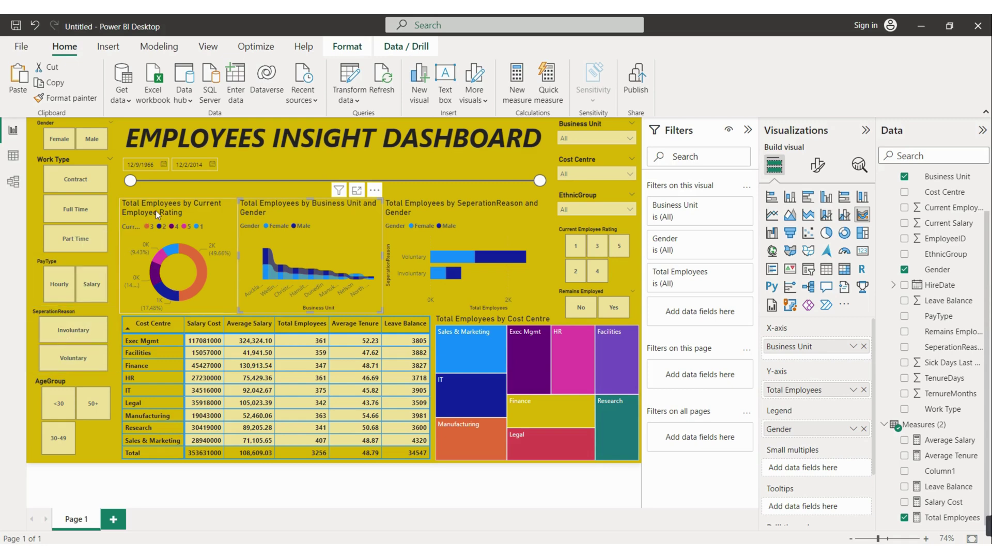
{"action": "mouse_move", "coordinate": [200, 264]}
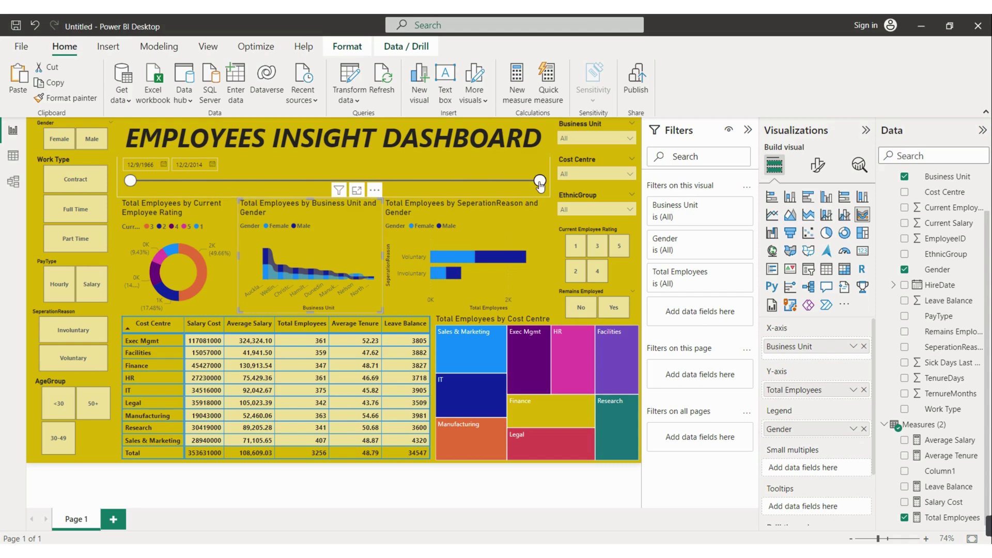
Step: Limit the HireDate range to end at 1/12/1999 and to start at 12/4/1999, restoring the full 12/9/1966 to 12/2/2014 range each time
{"action": "left_click_drag", "start_coordinate": [539, 180], "coordinate": [404, 183]}
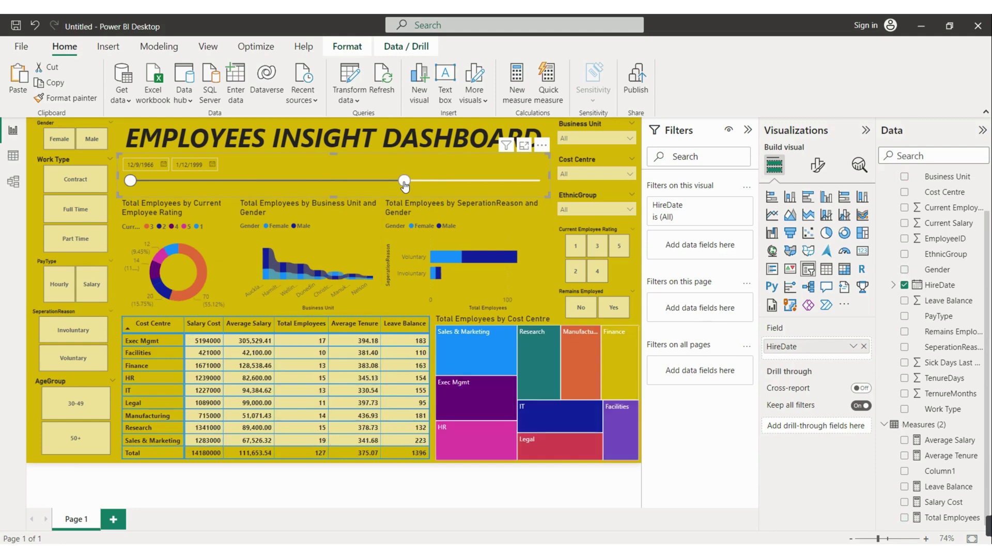
{"action": "left_click_drag", "start_coordinate": [404, 181], "coordinate": [497, 180]}
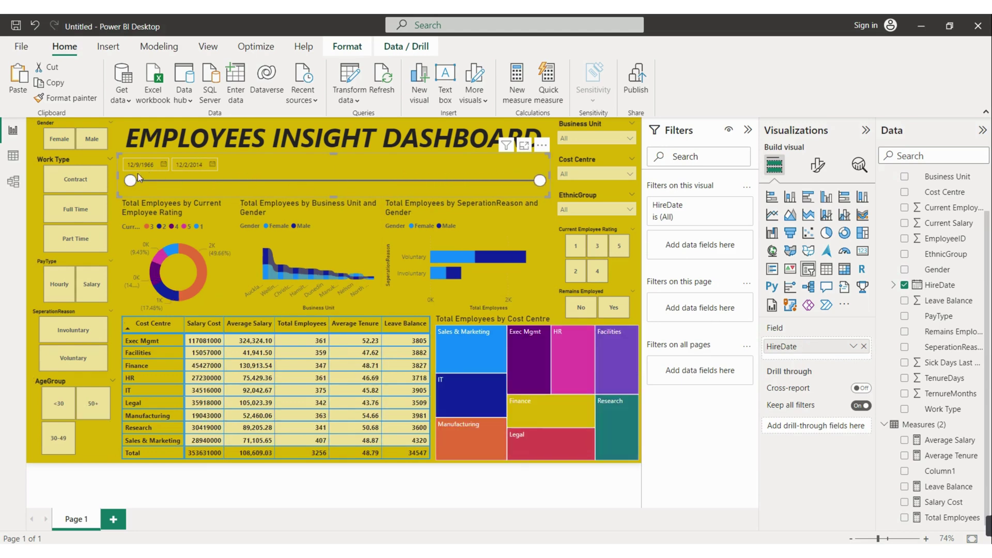
{"action": "left_click_drag", "start_coordinate": [131, 181], "coordinate": [413, 195]}
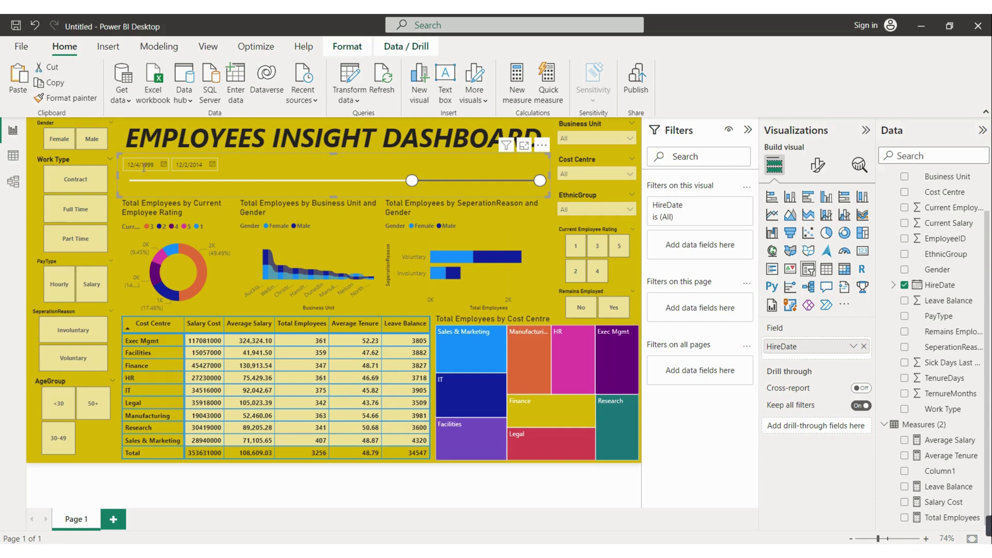
{"action": "left_click_drag", "start_coordinate": [412, 182], "coordinate": [130, 181]}
{"action": "left_click", "coordinate": [67, 186]}
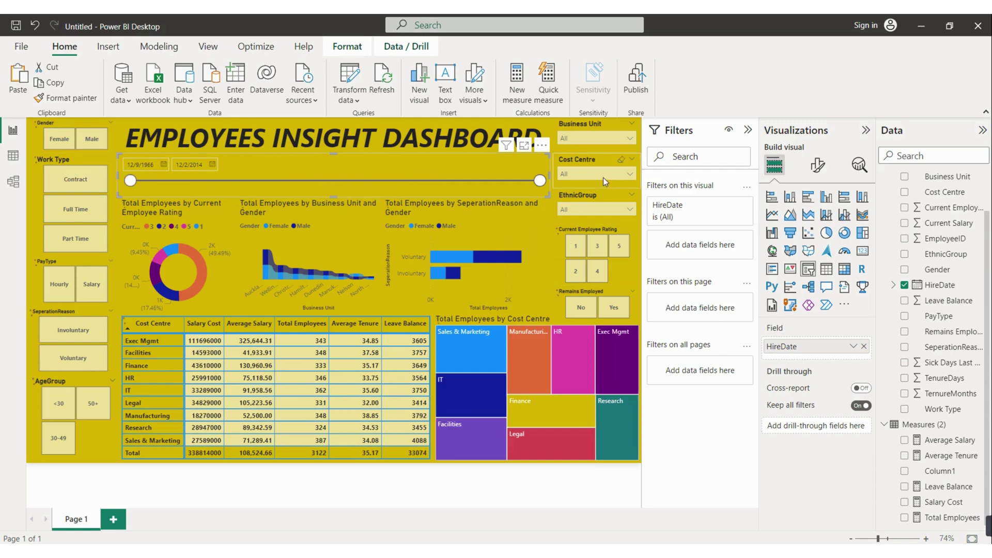
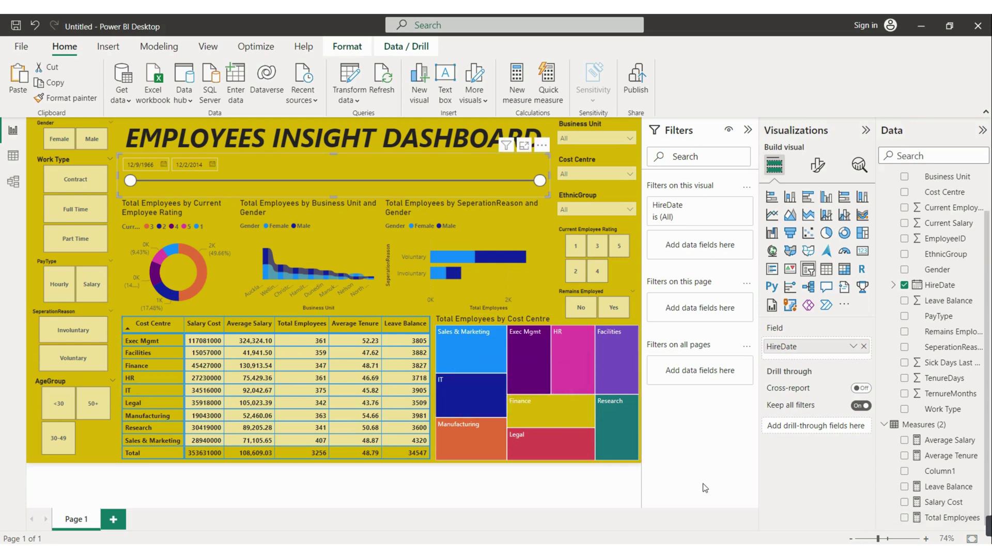
Step: Examine the list of available data source connectors and close it without connecting
{"action": "left_click", "coordinate": [66, 463]}
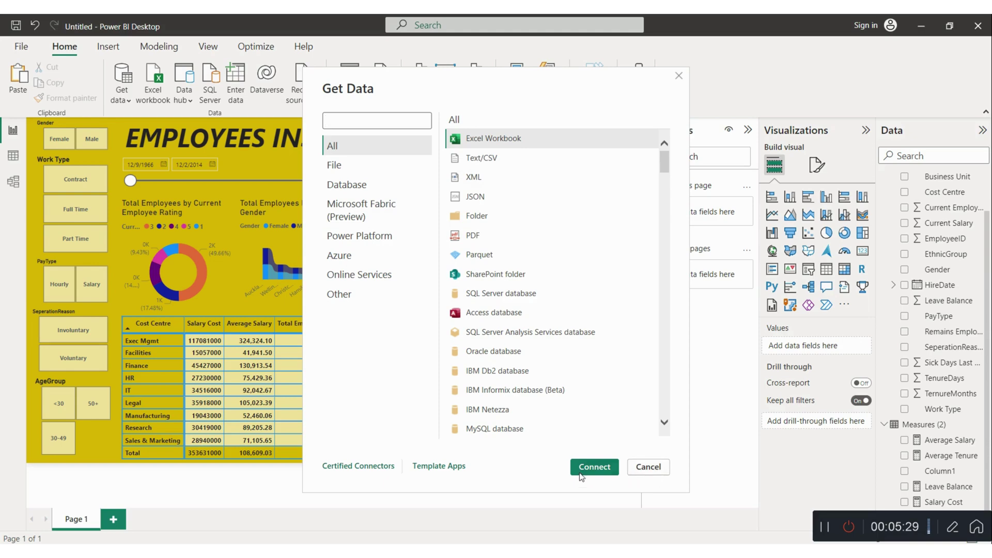
{"action": "left_click", "coordinate": [648, 466]}
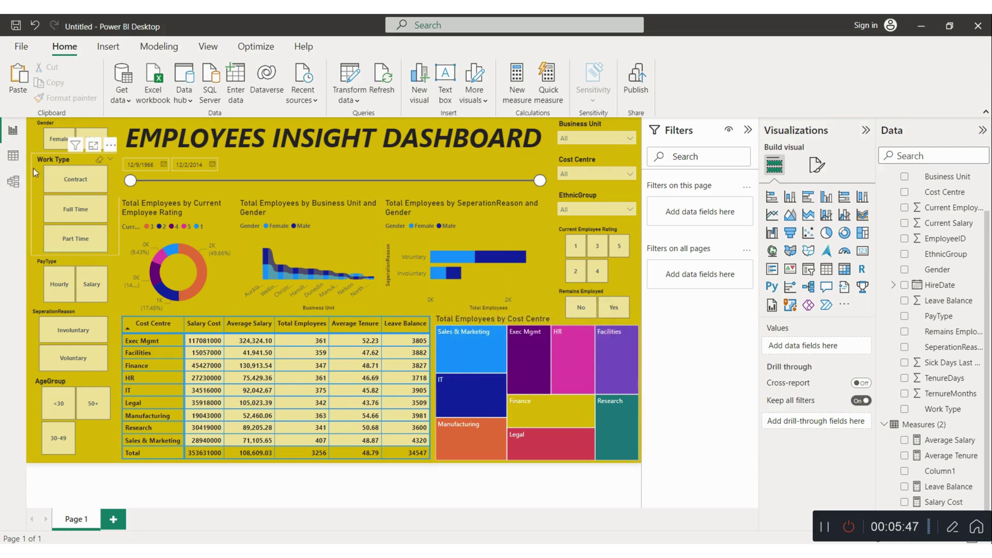
Step: Examine the Employee_Data table in Table view from EmployeeID through Current Employee Rating, and return to its first columns
{"action": "left_click", "coordinate": [13, 155]}
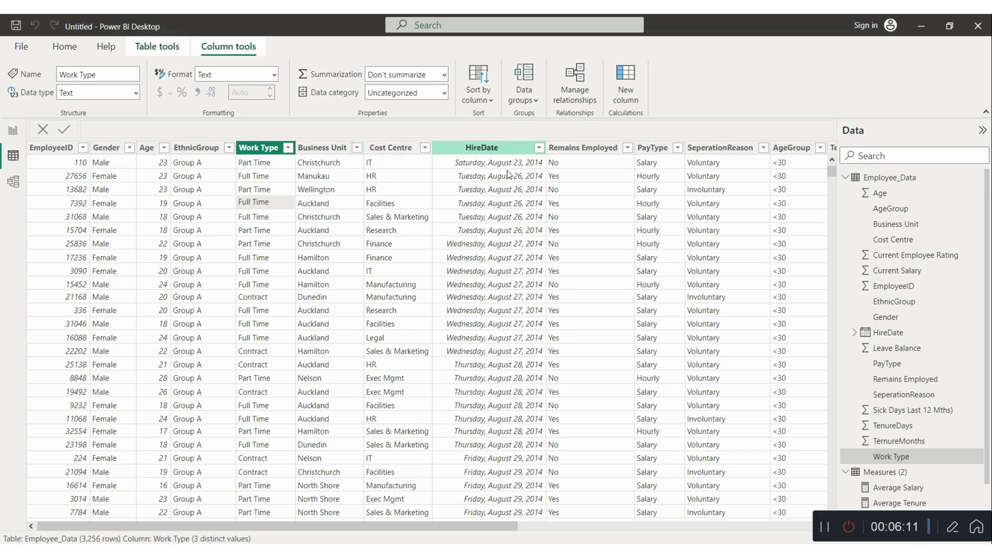
{"action": "left_click_drag", "start_coordinate": [459, 532], "coordinate": [505, 532]}
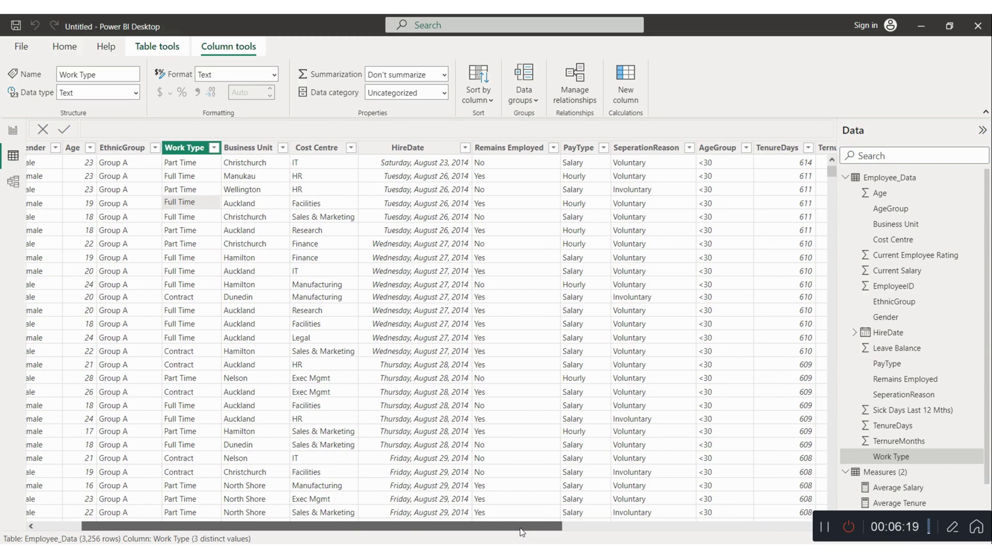
{"action": "left_click_drag", "start_coordinate": [503, 528], "coordinate": [521, 528]}
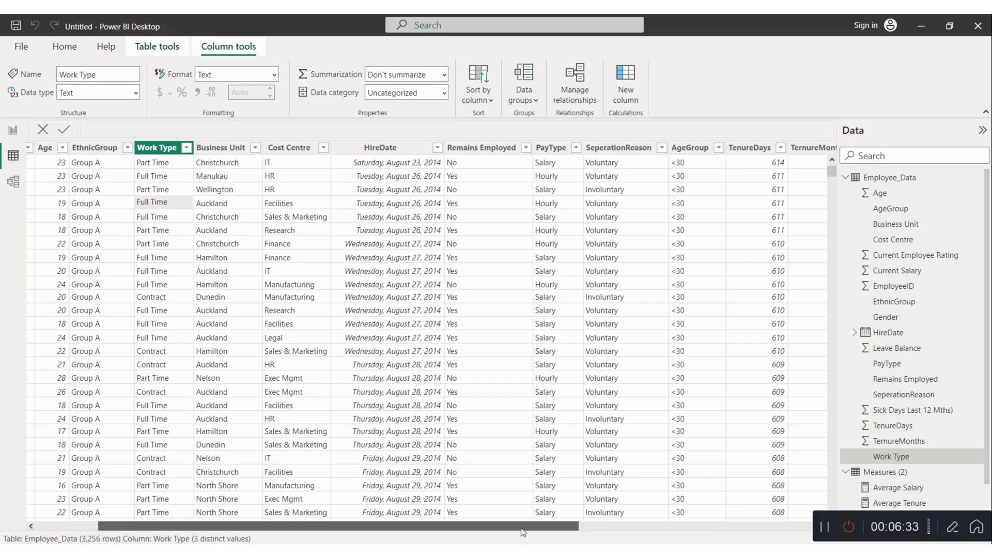
{"action": "left_click_drag", "start_coordinate": [521, 528], "coordinate": [731, 513]}
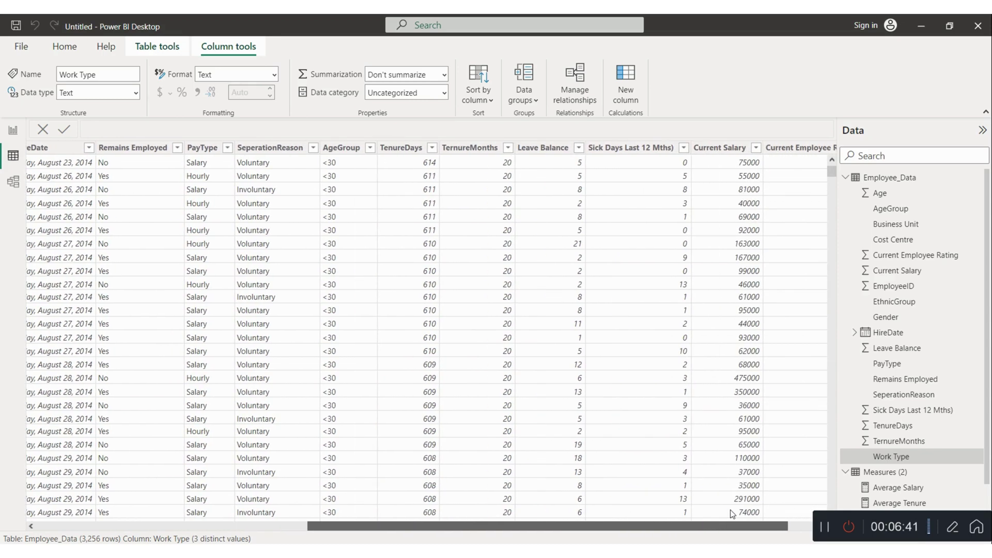
{"action": "left_click_drag", "start_coordinate": [733, 514], "coordinate": [783, 504]}
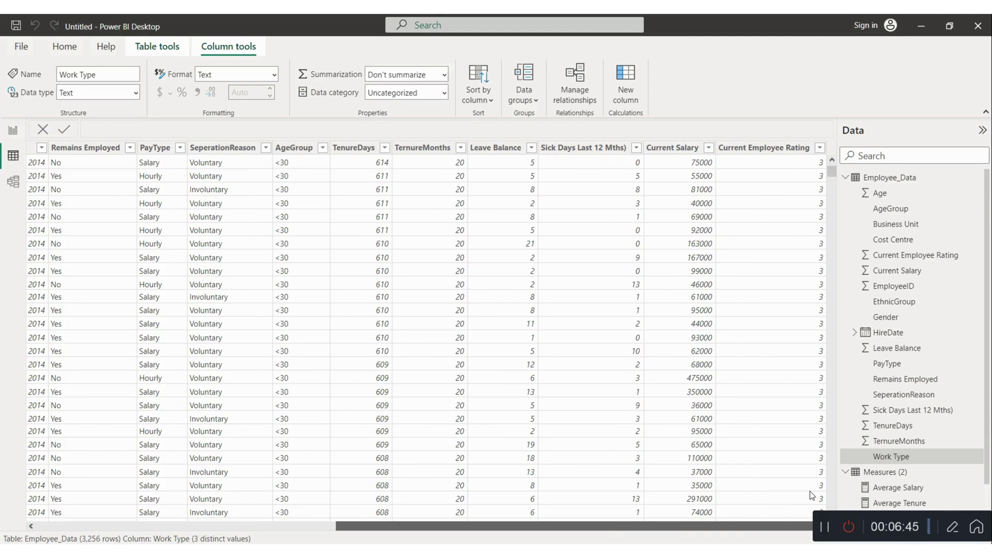
{"action": "left_click_drag", "start_coordinate": [568, 526], "coordinate": [270, 526]}
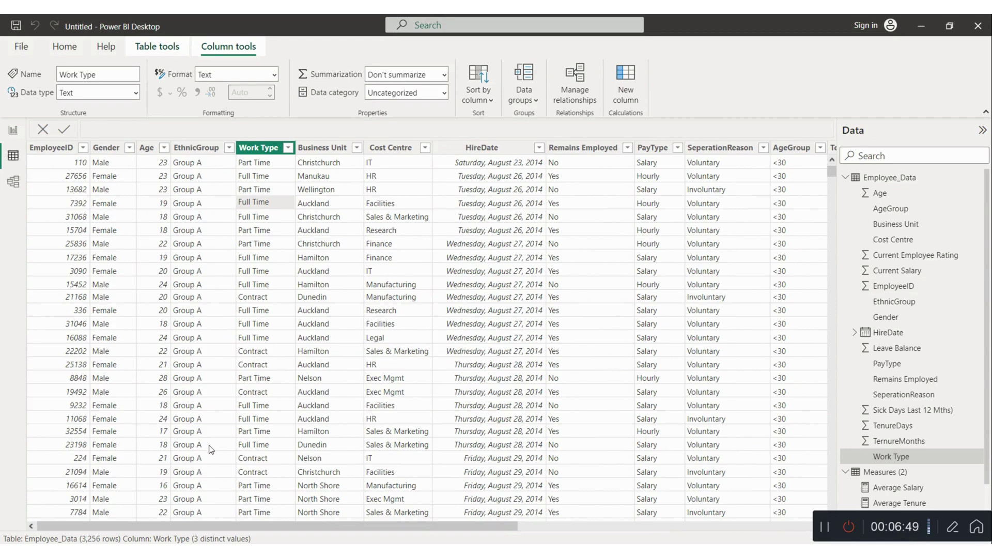
Step: View the Employee_Data and Measures (2) tables in Model view, and return to the report
{"action": "left_click", "coordinate": [11, 189]}
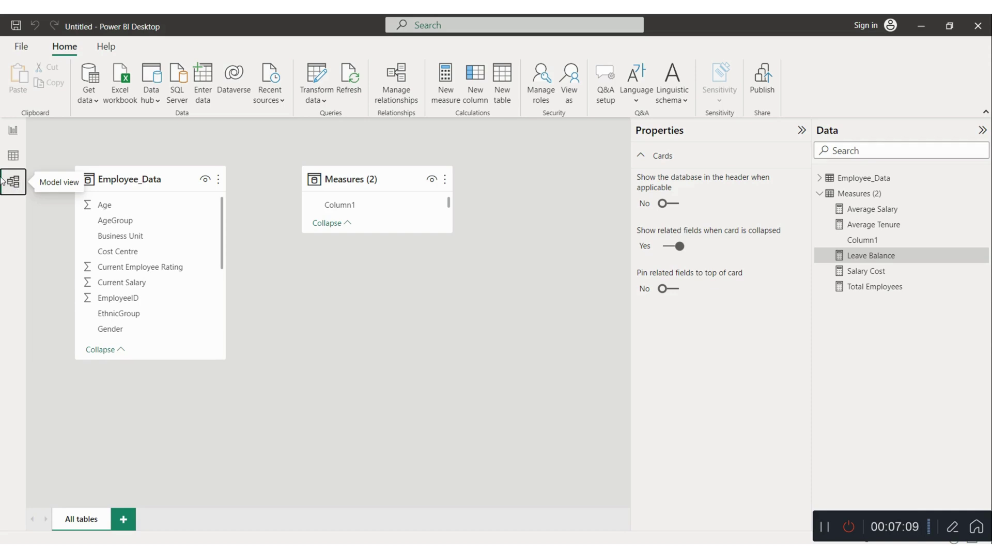
{"action": "left_click", "coordinate": [13, 132]}
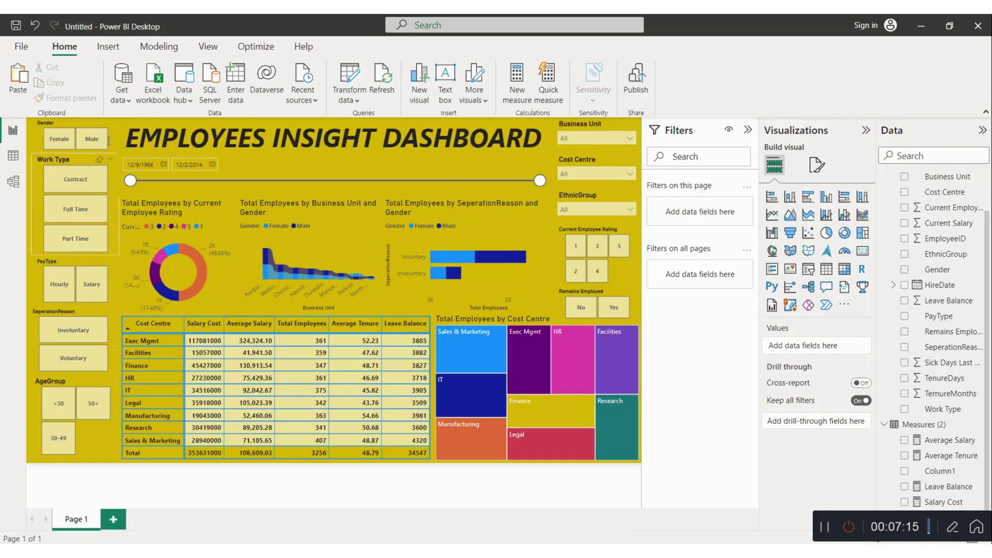
Step: Add a new report page and insert a slicer on it for the Gender field
{"action": "left_click", "coordinate": [114, 519]}
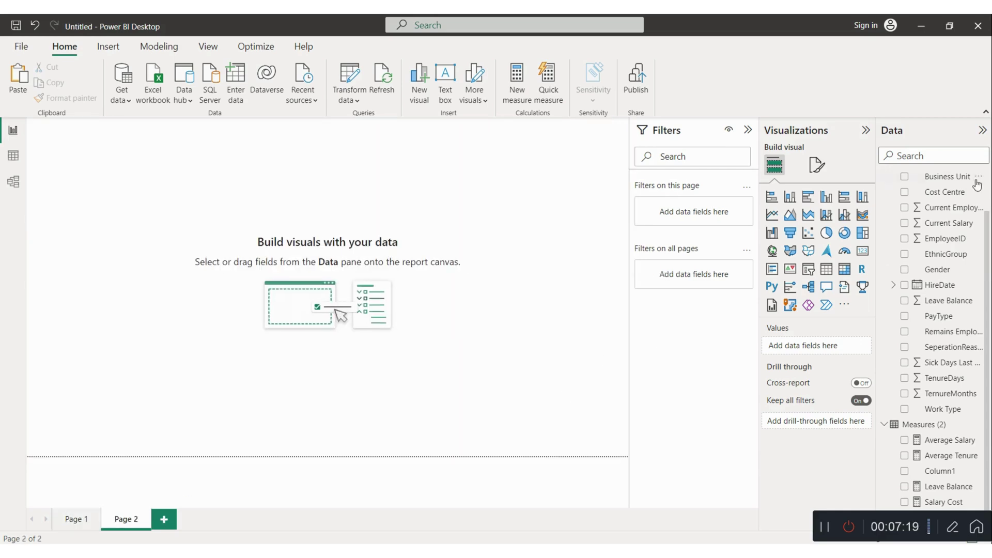
{"action": "left_click", "coordinate": [809, 272]}
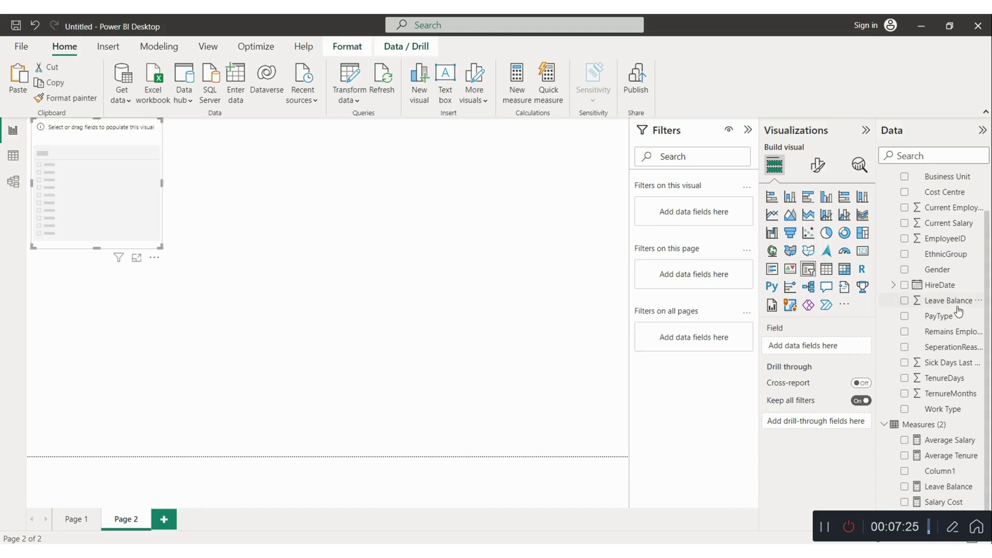
{"action": "left_click", "coordinate": [904, 272]}
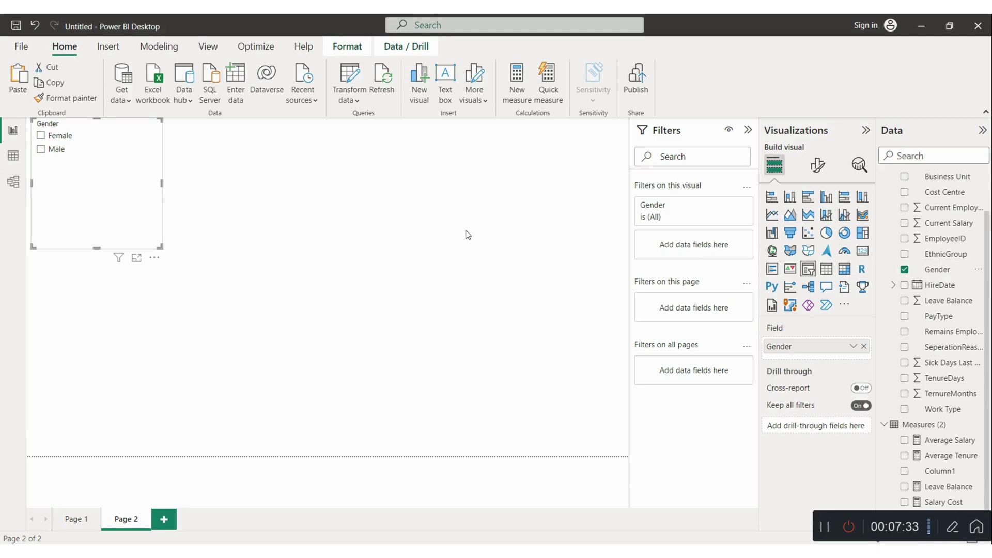
Step: View the finished Gender slicer on Page 1 for reference and return to Page 2
{"action": "left_click", "coordinate": [76, 519]}
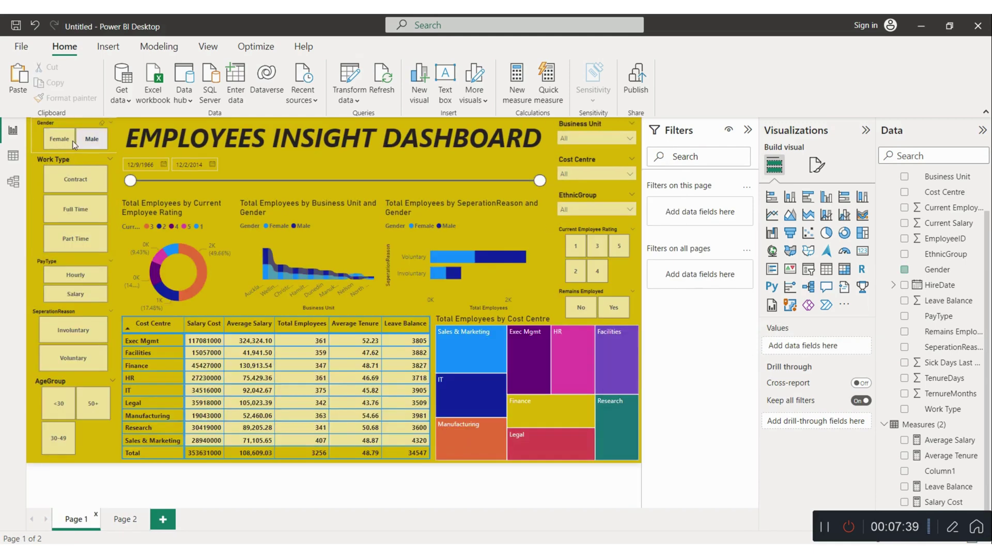
{"action": "left_click", "coordinate": [95, 493]}
{"action": "left_click", "coordinate": [114, 520]}
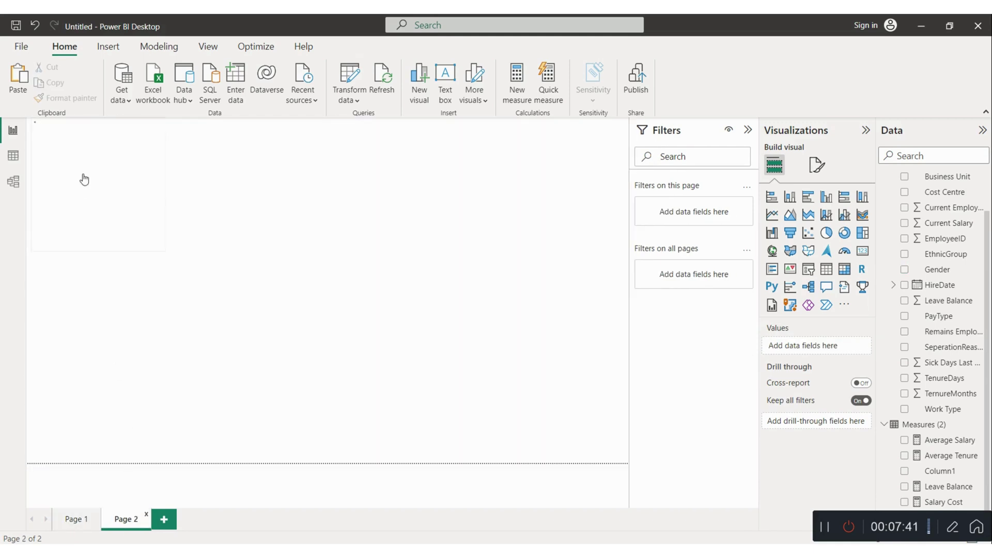
{"action": "key", "text": "ctrl+v"}
Step: Change the style of the Gender slicer on Page 2 to Tile
{"action": "left_click", "coordinate": [83, 164]}
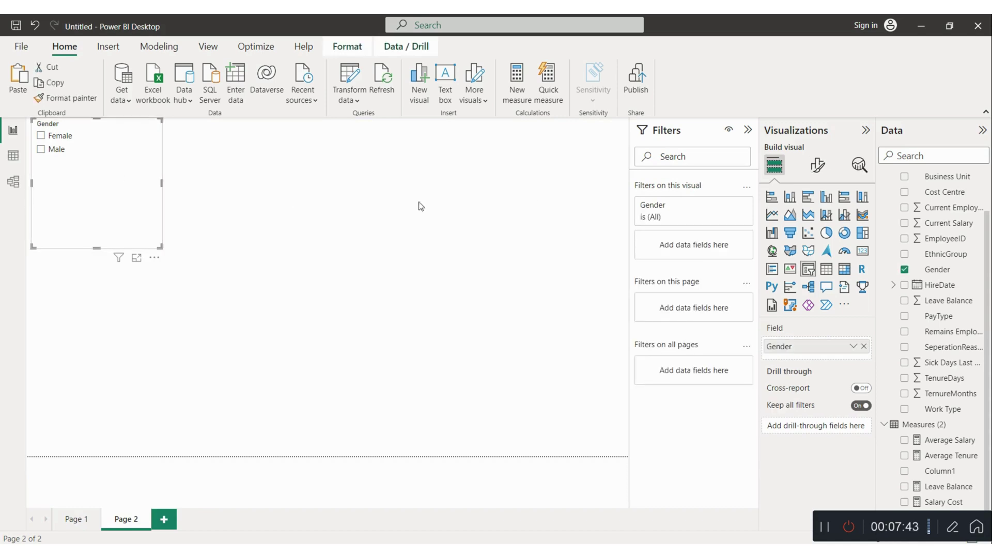
{"action": "left_click", "coordinate": [817, 166]}
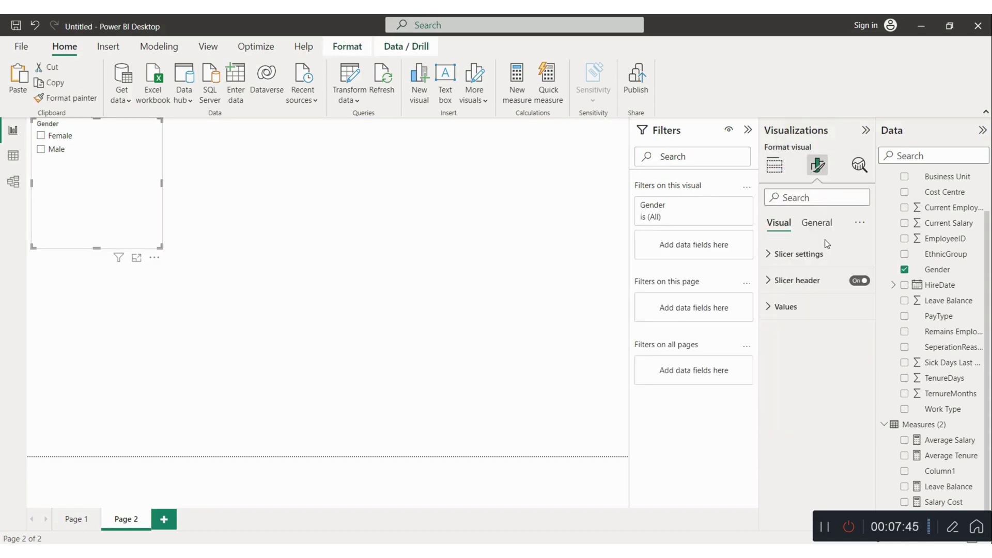
{"action": "left_click", "coordinate": [812, 255]}
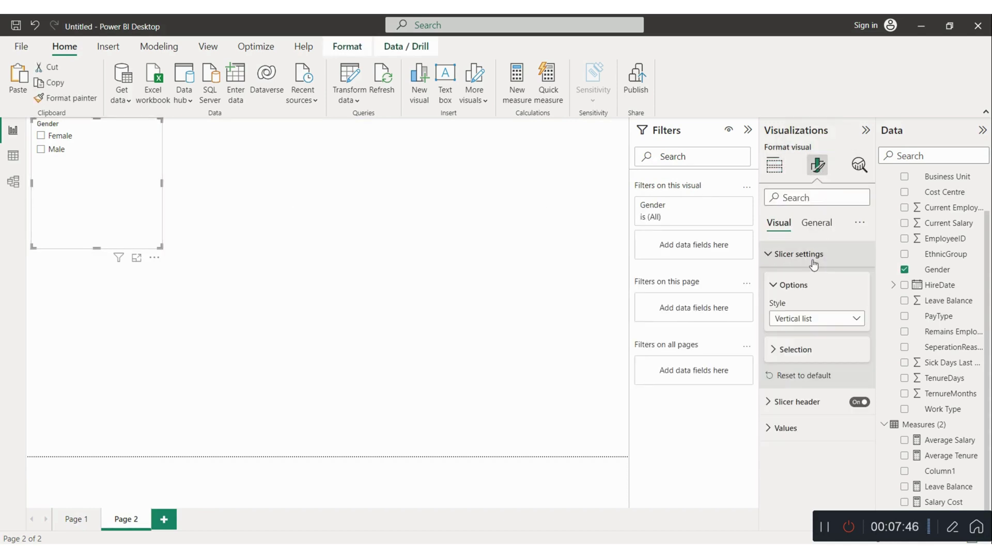
{"action": "left_click", "coordinate": [798, 320]}
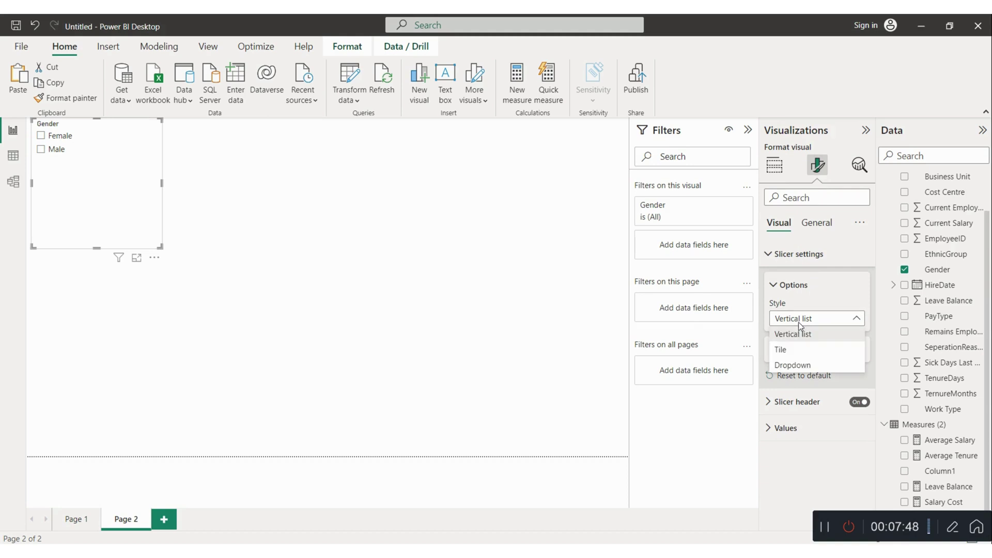
{"action": "left_click", "coordinate": [796, 352]}
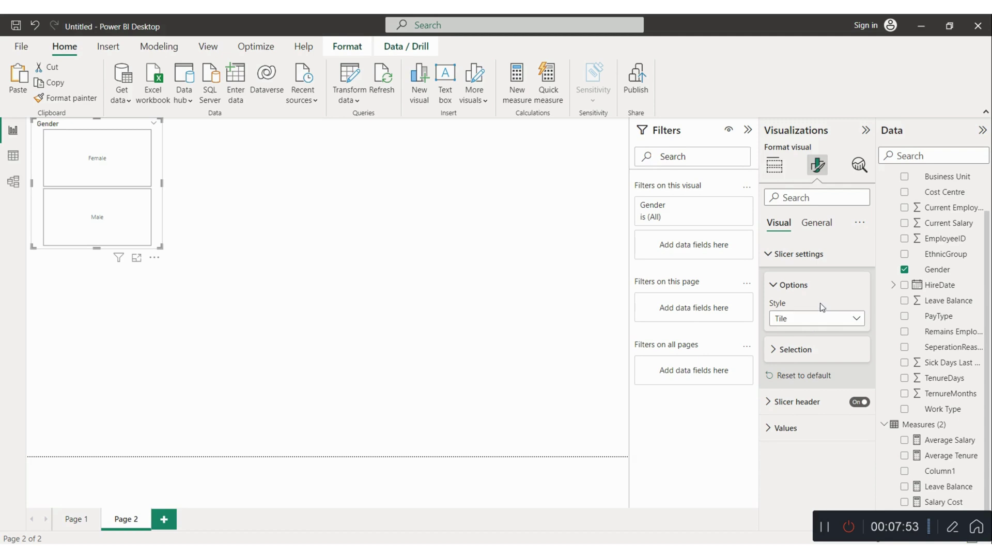
Step: Set the Gender slicer's overall background color to the dark yellow used on the dashboard
{"action": "left_click", "coordinate": [811, 229]}
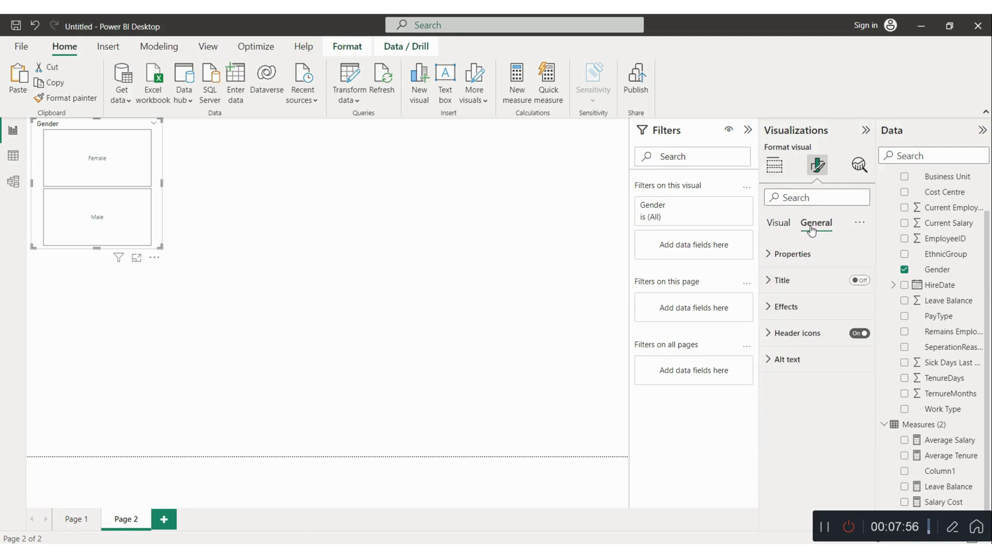
{"action": "left_click", "coordinate": [790, 308]}
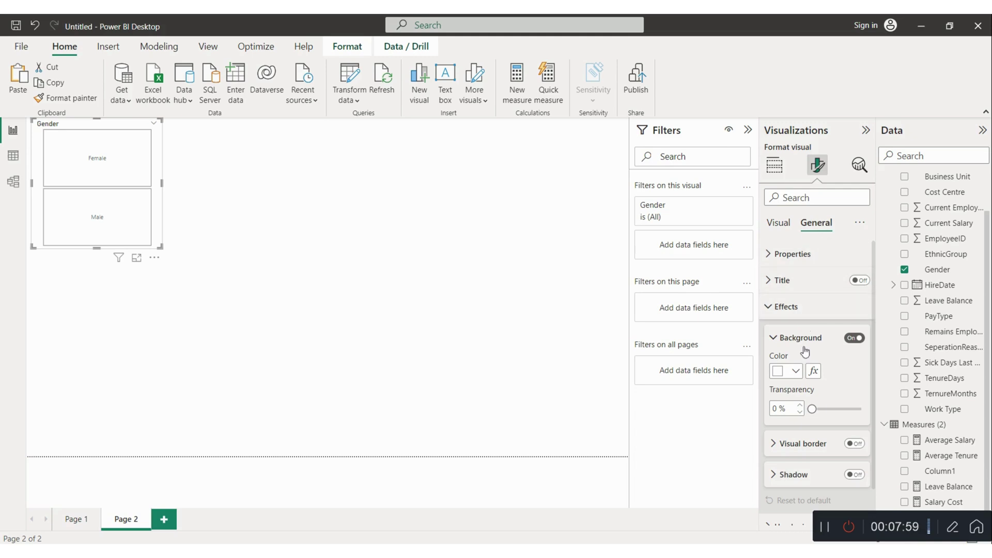
{"action": "left_click", "coordinate": [795, 370]}
{"action": "left_click", "coordinate": [827, 317]}
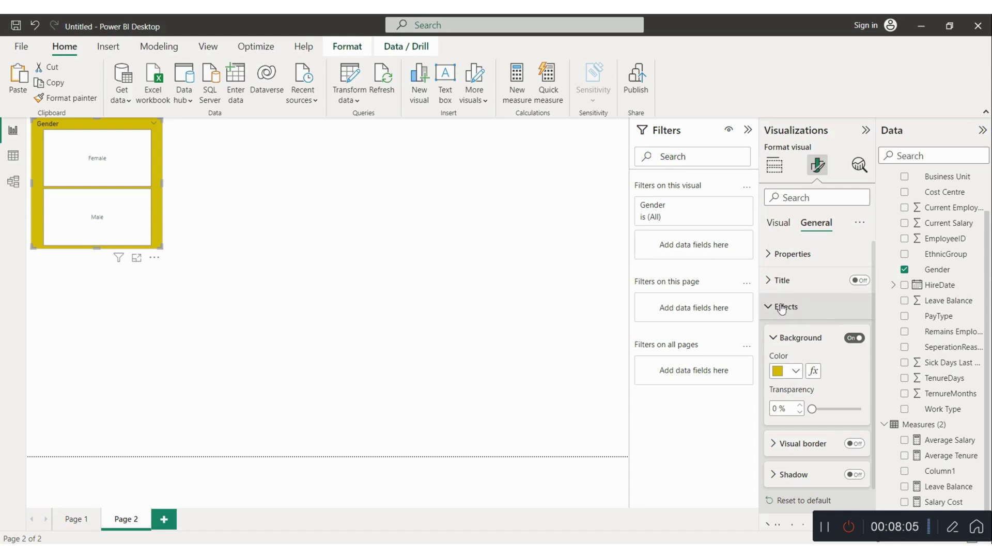
{"action": "left_click", "coordinate": [781, 227]}
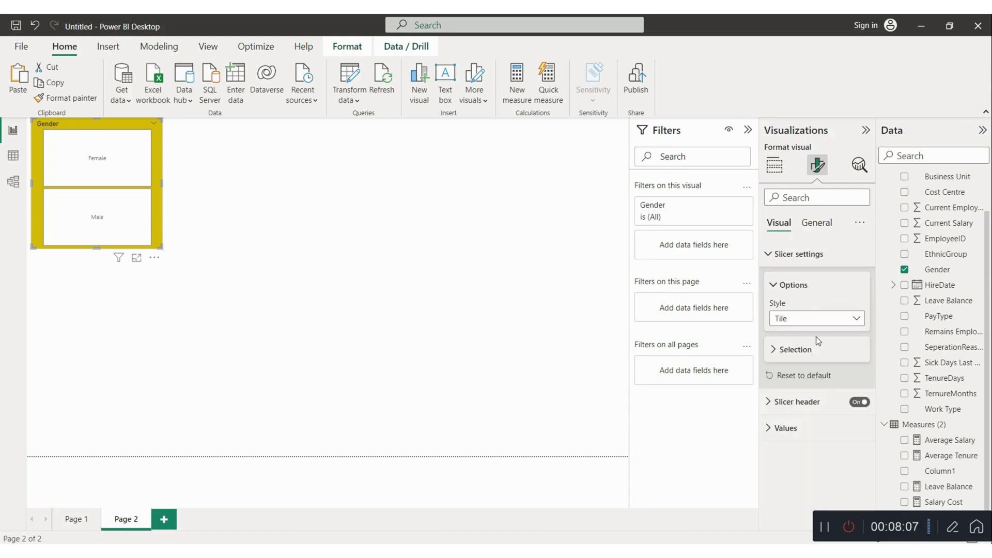
{"action": "left_click", "coordinate": [812, 226]}
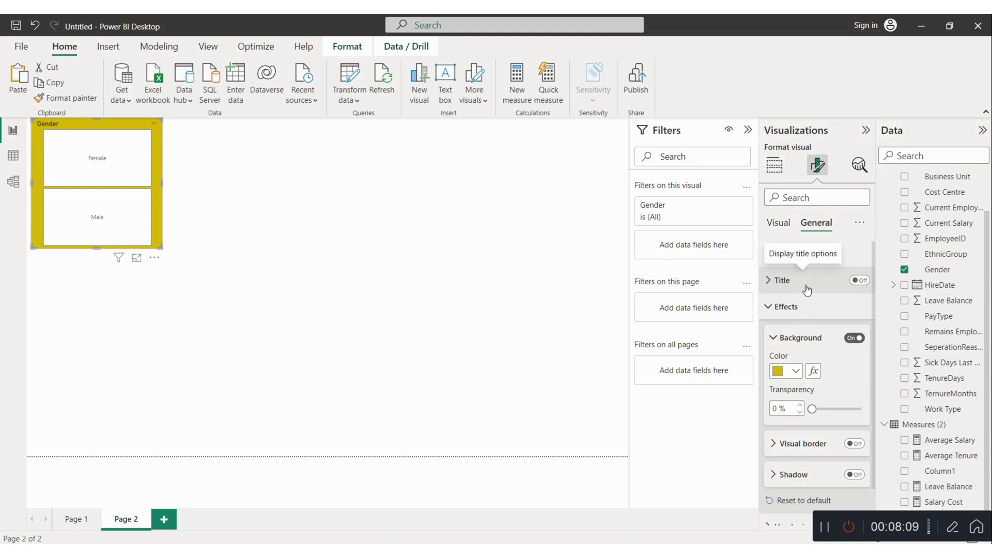
{"action": "scroll", "coordinate": [805, 417], "scroll_direction": "down", "scroll_amount": 1}
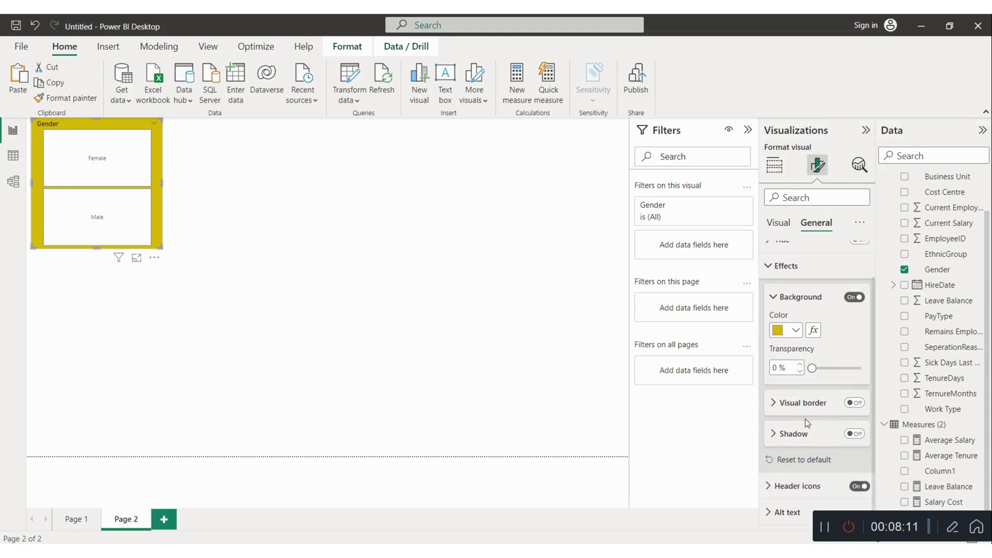
{"action": "scroll", "coordinate": [794, 295], "scroll_direction": "up", "scroll_amount": 1}
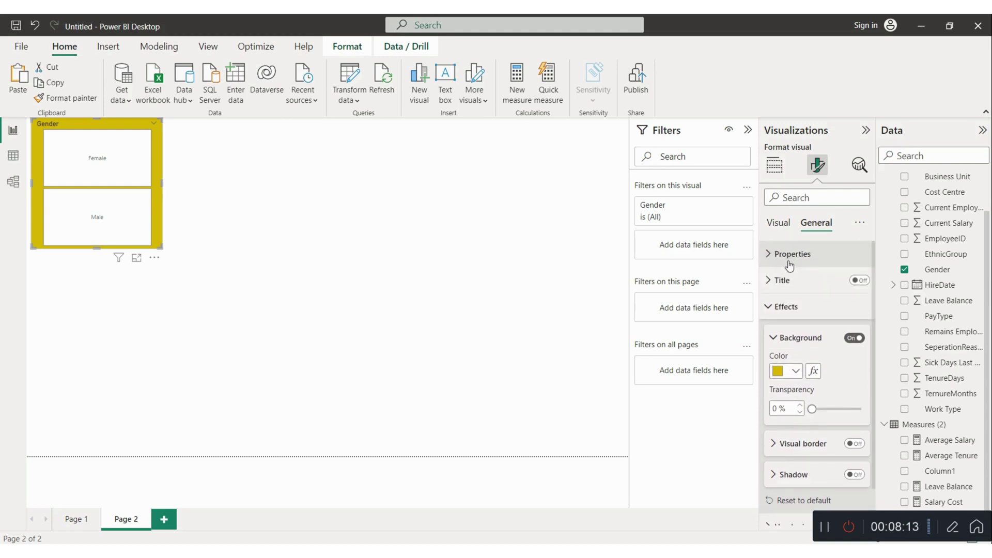
{"action": "left_click", "coordinate": [795, 338]}
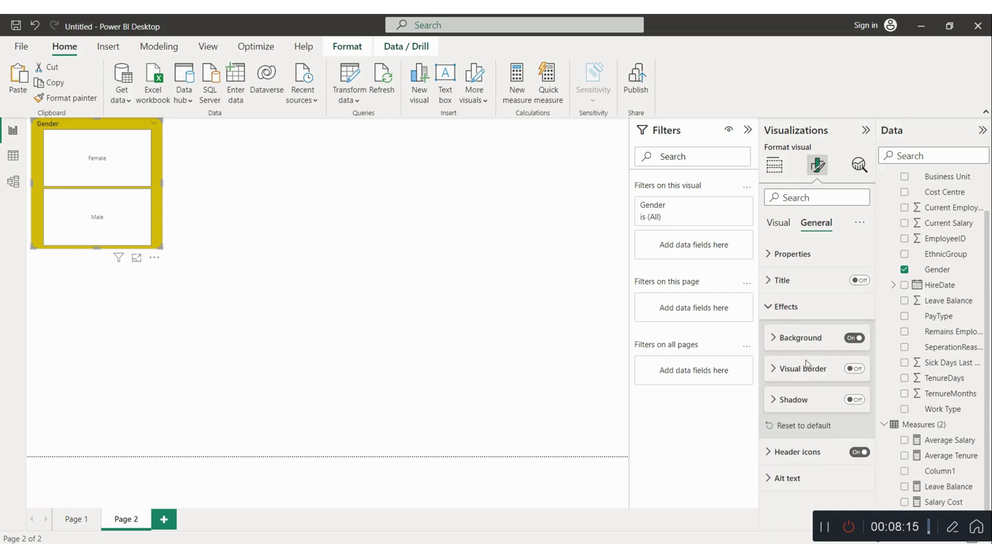
Step: Make the Gender slicer's value text bold, keeping the dark gray font color
{"action": "left_click", "coordinate": [778, 223]}
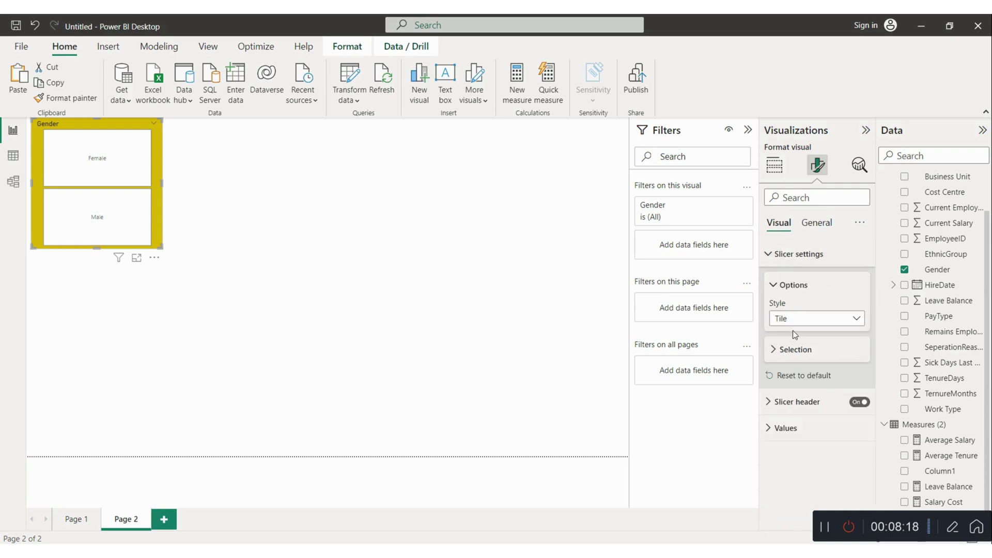
{"action": "left_click", "coordinate": [789, 287]}
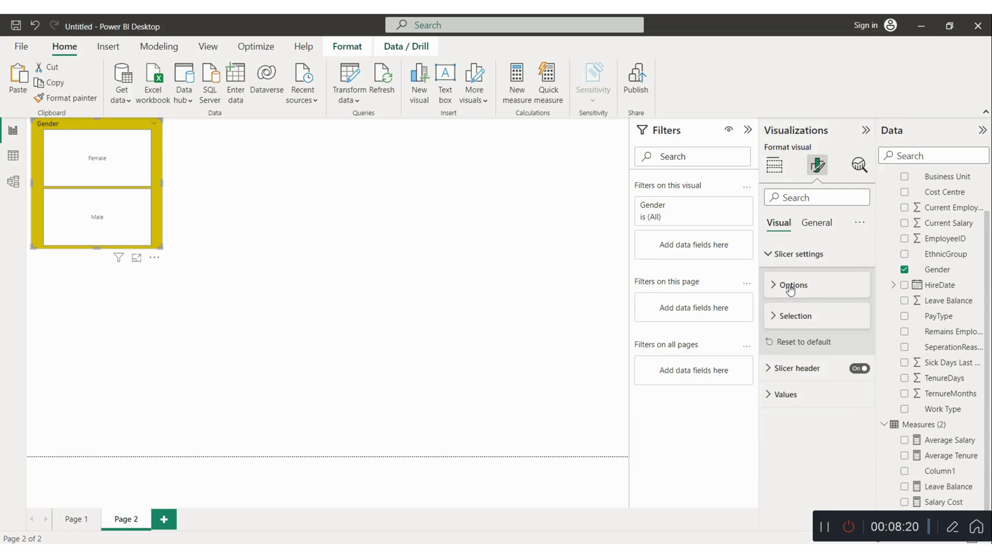
{"action": "left_click", "coordinate": [785, 394]}
{"action": "scroll", "coordinate": [791, 418], "scroll_direction": "down", "scroll_amount": 2}
{"action": "left_click", "coordinate": [777, 391]}
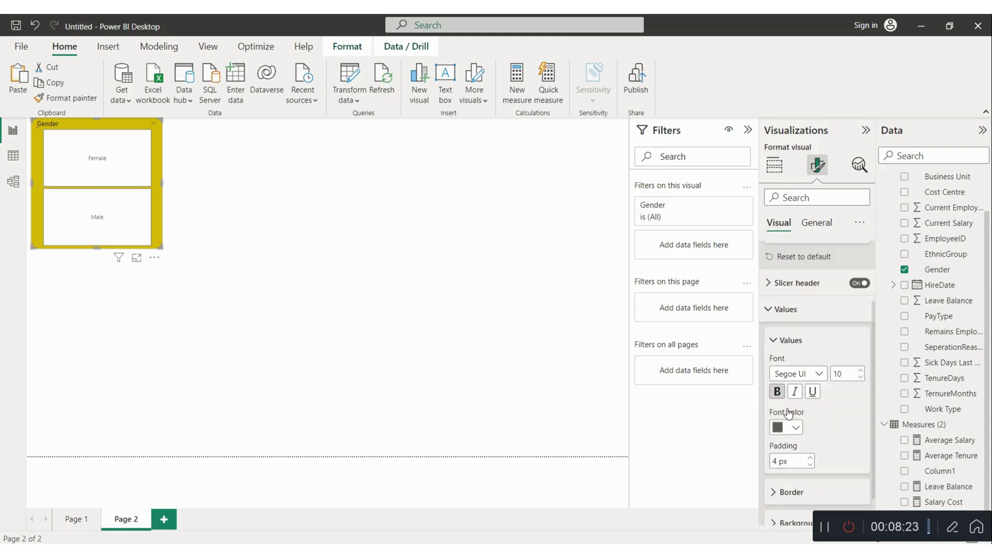
{"action": "left_click", "coordinate": [796, 427]}
{"action": "left_click", "coordinate": [794, 428]}
Step: Fill the background of the Gender slicer's value tiles with the recently used pale yellow
{"action": "scroll", "coordinate": [804, 461], "scroll_direction": "down", "scroll_amount": 1}
{"action": "left_click", "coordinate": [803, 485]}
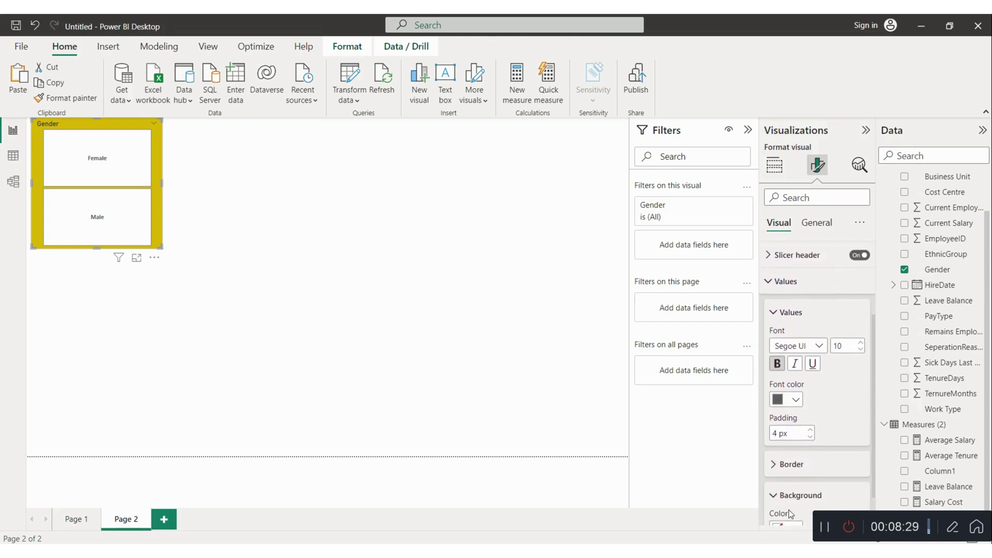
{"action": "scroll", "coordinate": [788, 514], "scroll_direction": "down", "scroll_amount": 1}
{"action": "left_click", "coordinate": [795, 487]}
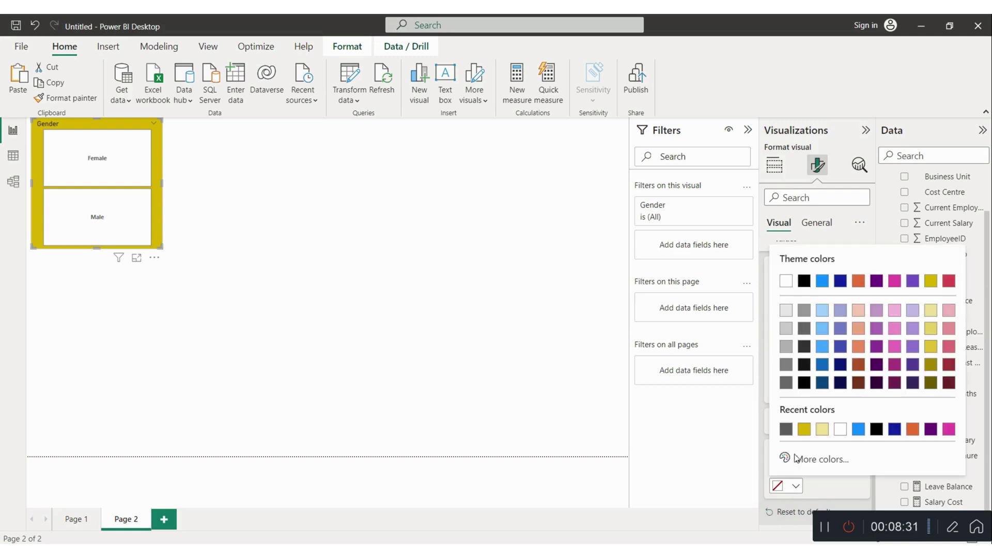
{"action": "left_click", "coordinate": [820, 430]}
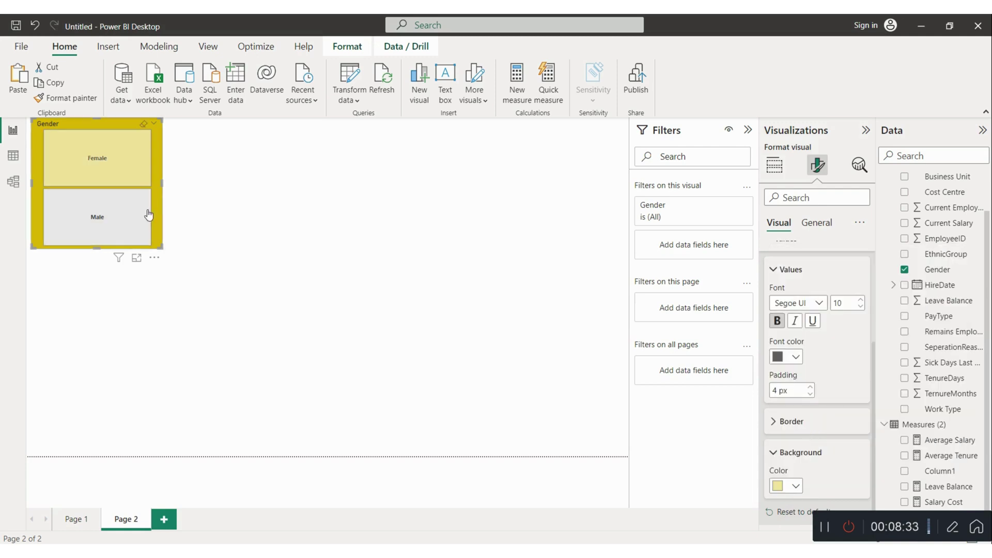
Step: Shrink the Gender slicer to roughly half its width and height, and deselect it
{"action": "left_click_drag", "start_coordinate": [162, 183], "coordinate": [108, 178]}
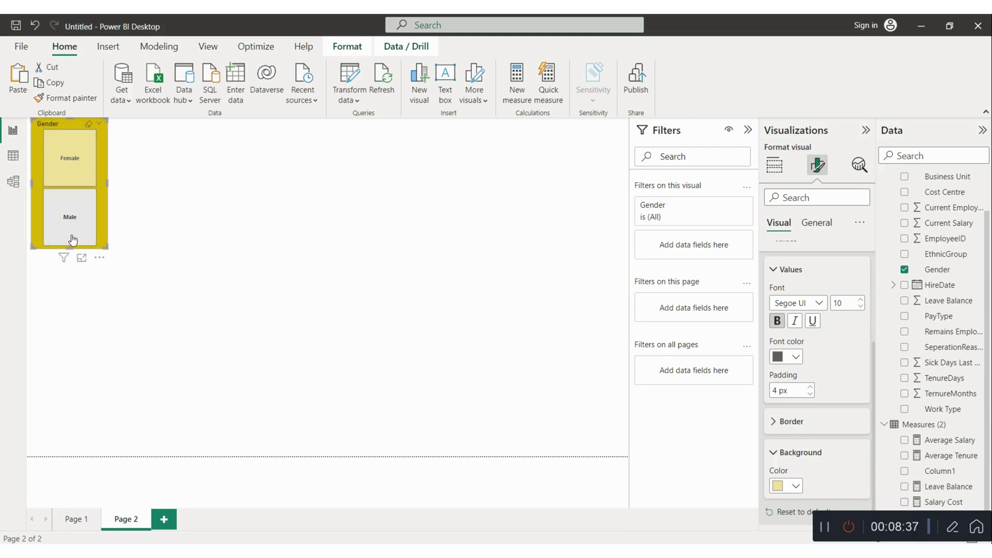
{"action": "left_click_drag", "start_coordinate": [75, 247], "coordinate": [73, 176]}
{"action": "left_click", "coordinate": [92, 196]}
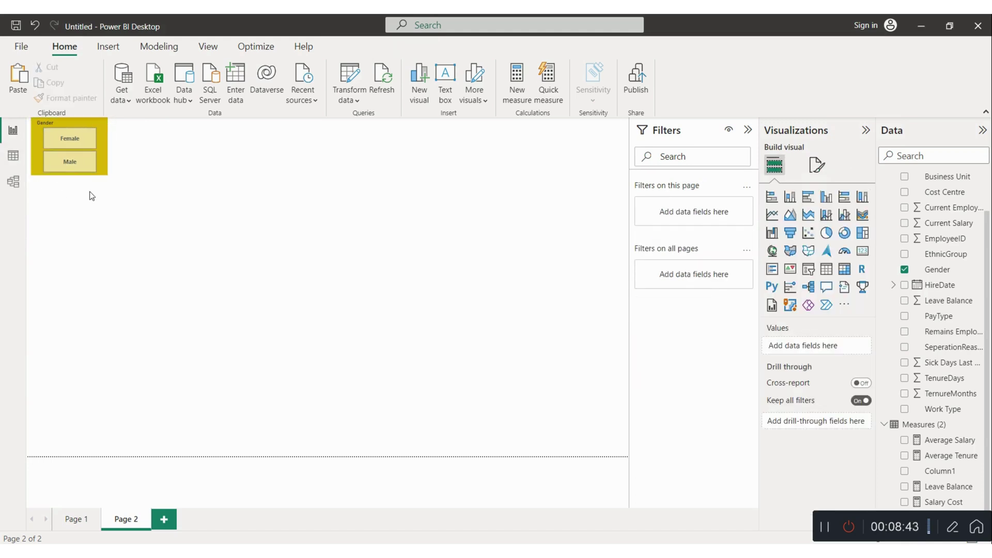
Step: Duplicate the formatted Gender slicer on Page 2 and place the copy just to the right of the original
{"action": "left_click", "coordinate": [76, 522]}
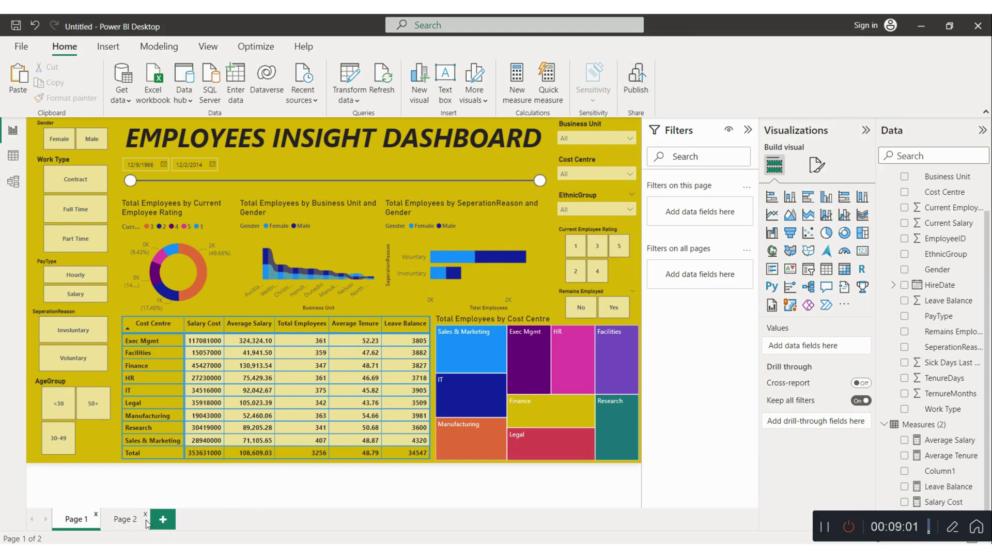
{"action": "left_click", "coordinate": [126, 521]}
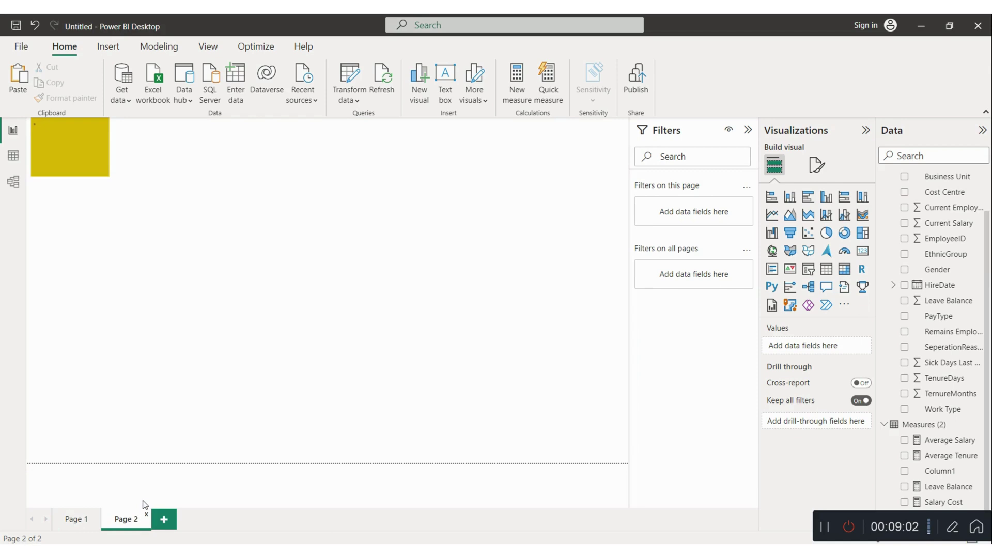
{"action": "left_click", "coordinate": [101, 149]}
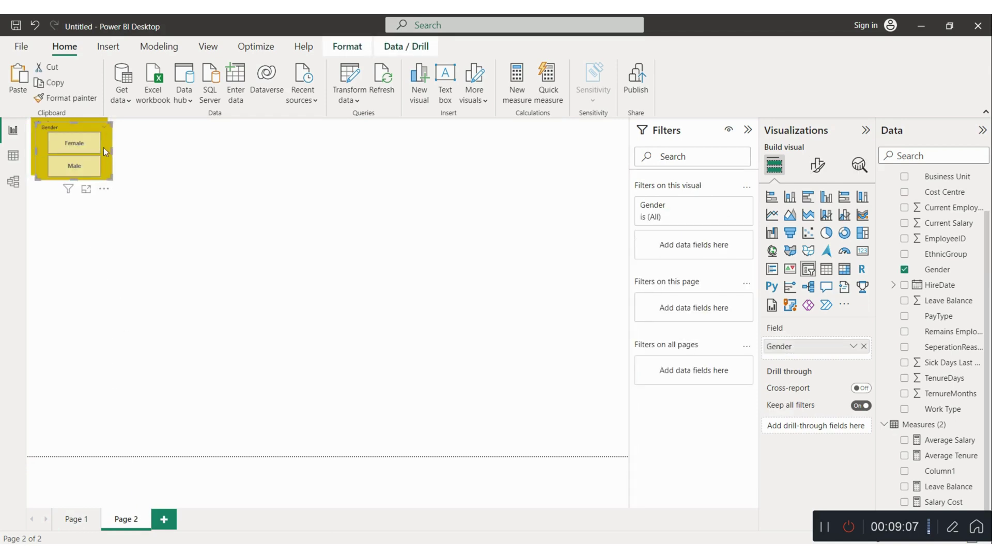
{"action": "key", "text": "ctrl+c"}
{"action": "key", "text": "ctrl+v"}
{"action": "left_click_drag", "start_coordinate": [130, 156], "coordinate": [192, 149]}
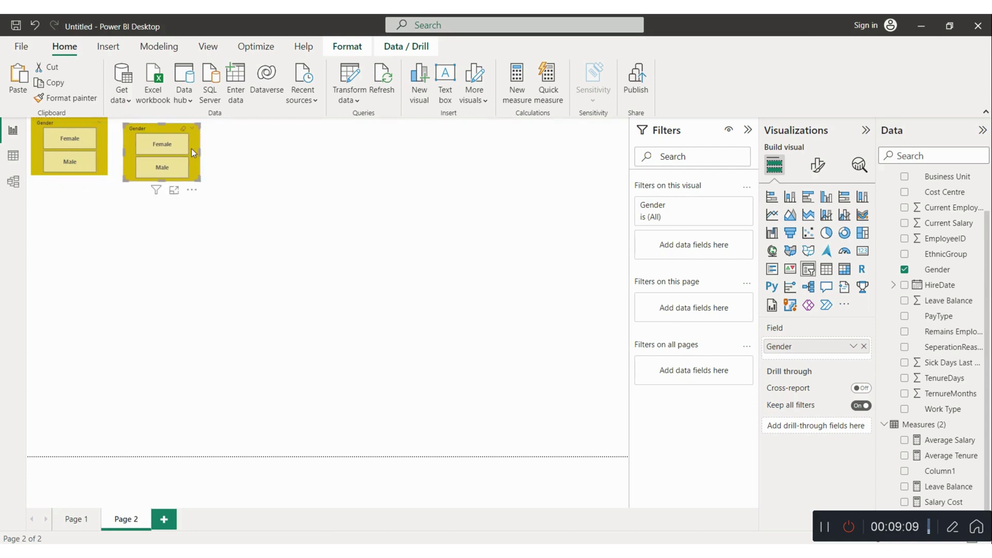
Step: Replace the Gender field in the copied slicer with Business Unit
{"action": "left_click", "coordinate": [904, 269]}
{"action": "scroll", "coordinate": [911, 243], "scroll_direction": "up", "scroll_amount": 2}
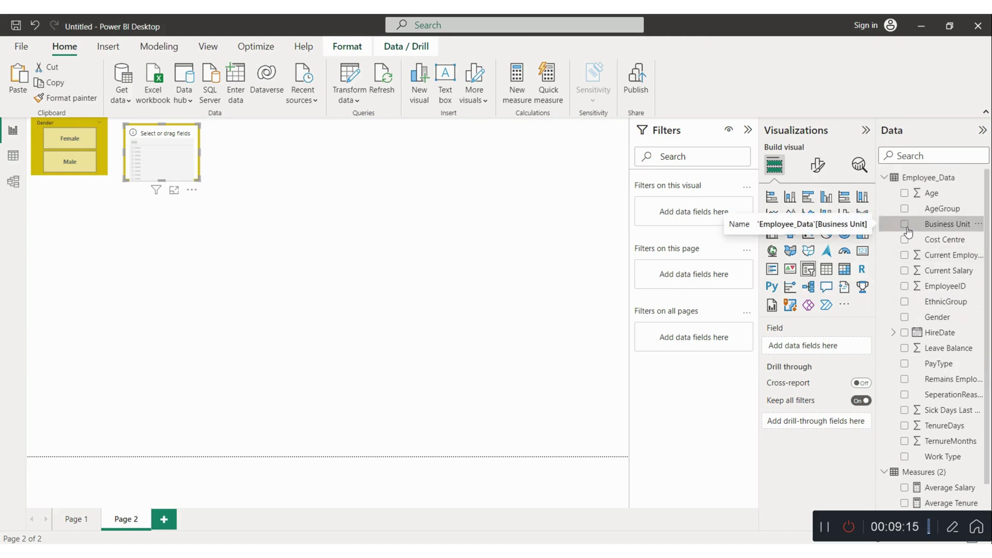
{"action": "left_click", "coordinate": [904, 224]}
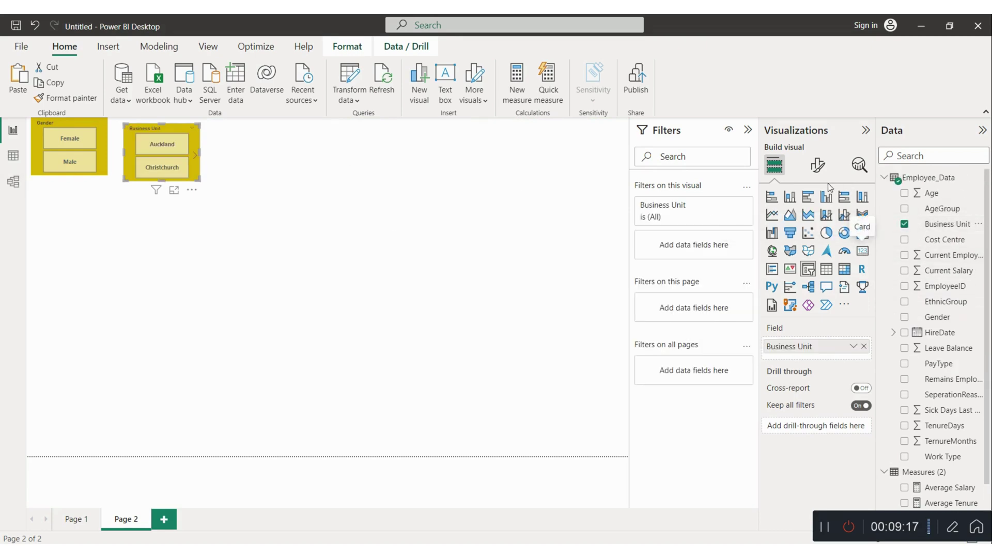
Step: Change the style of the Business Unit slicer to Dropdown
{"action": "left_click", "coordinate": [820, 169]}
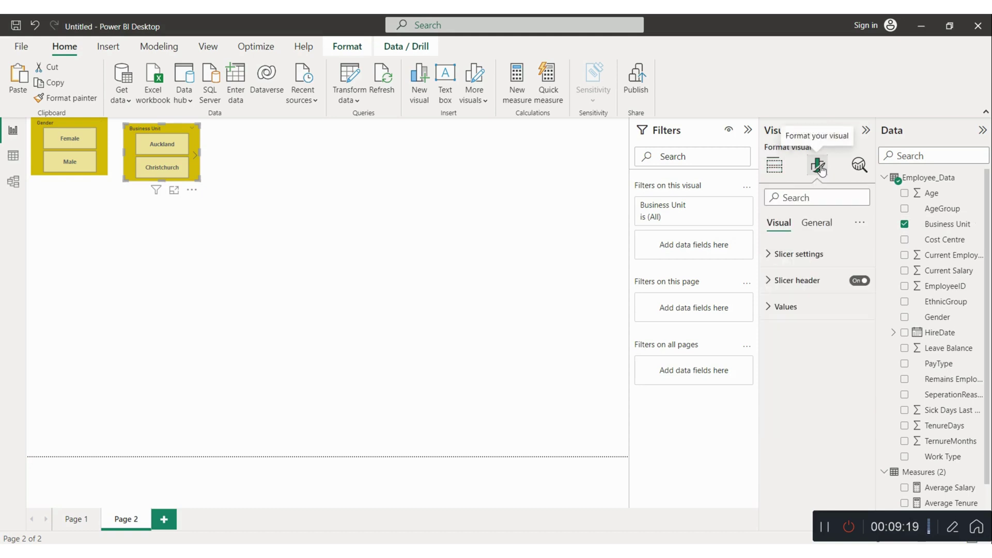
{"action": "left_click", "coordinate": [812, 254]}
{"action": "left_click", "coordinate": [805, 319]}
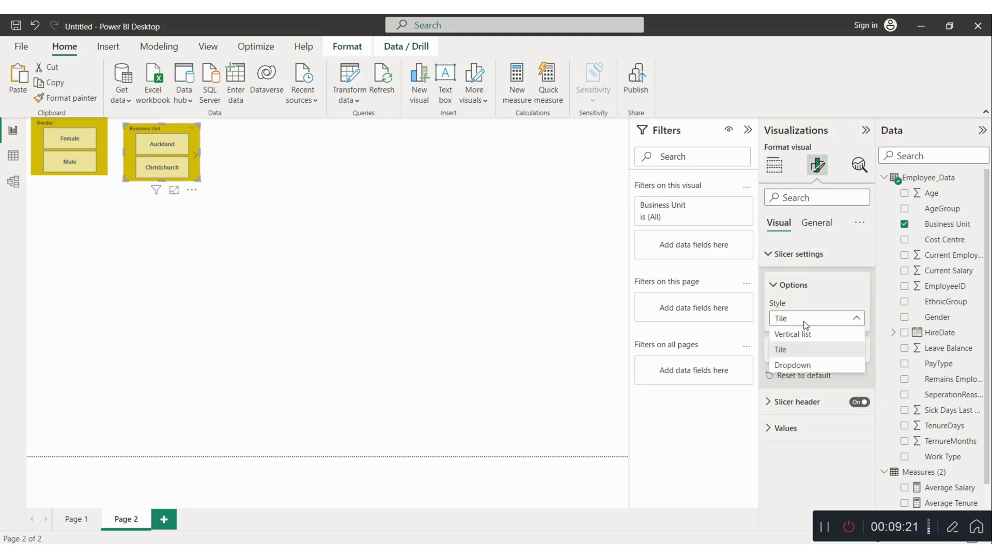
{"action": "left_click", "coordinate": [795, 365]}
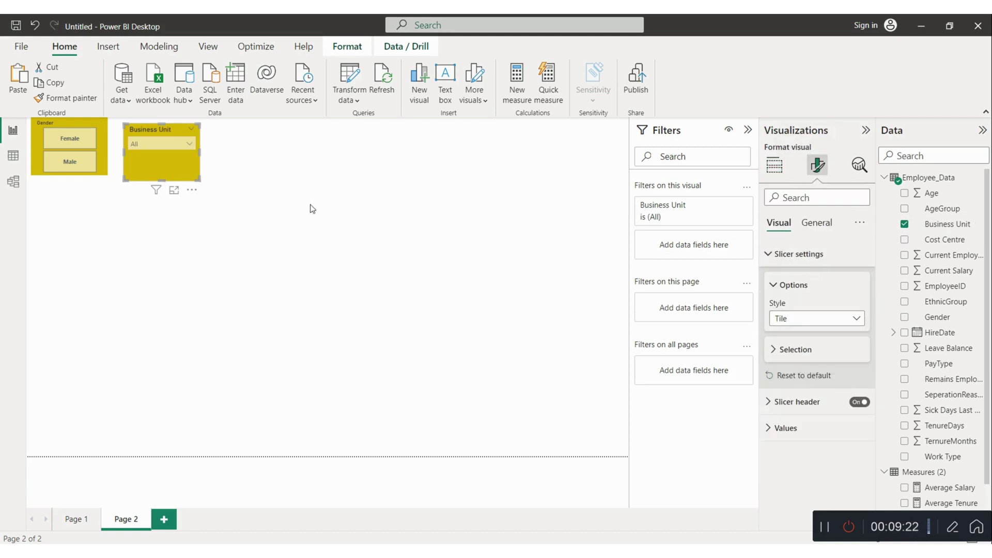
Step: Check the unit list in the Business Unit dropdown slicer, and delete the Business Unit and Gender slicers from Page 2
{"action": "left_click", "coordinate": [189, 144]}
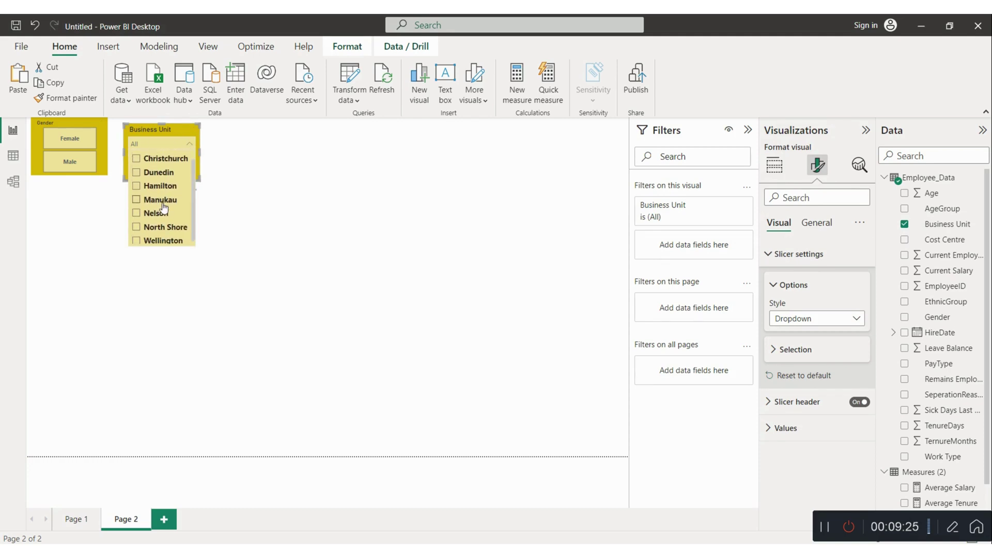
{"action": "left_click", "coordinate": [297, 176]}
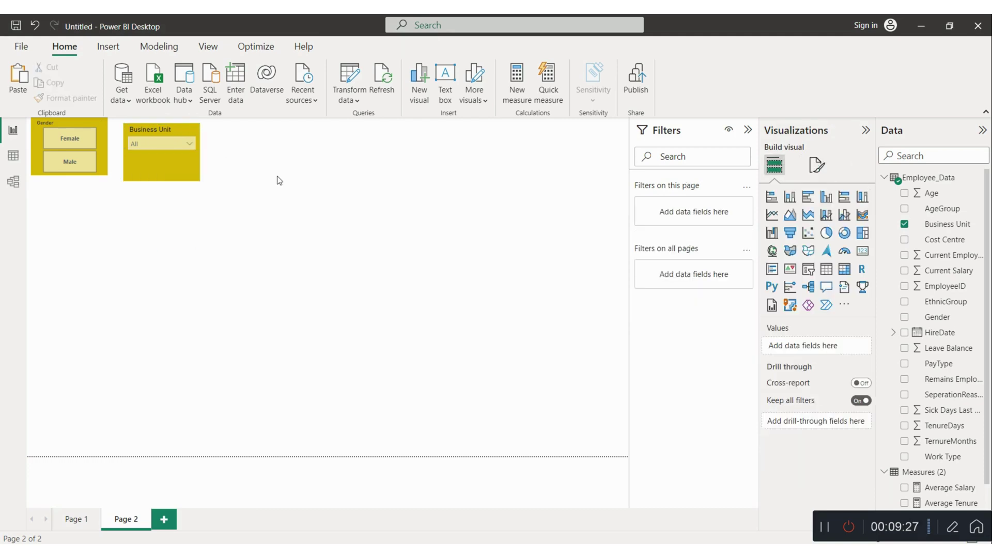
{"action": "left_click", "coordinate": [190, 175]}
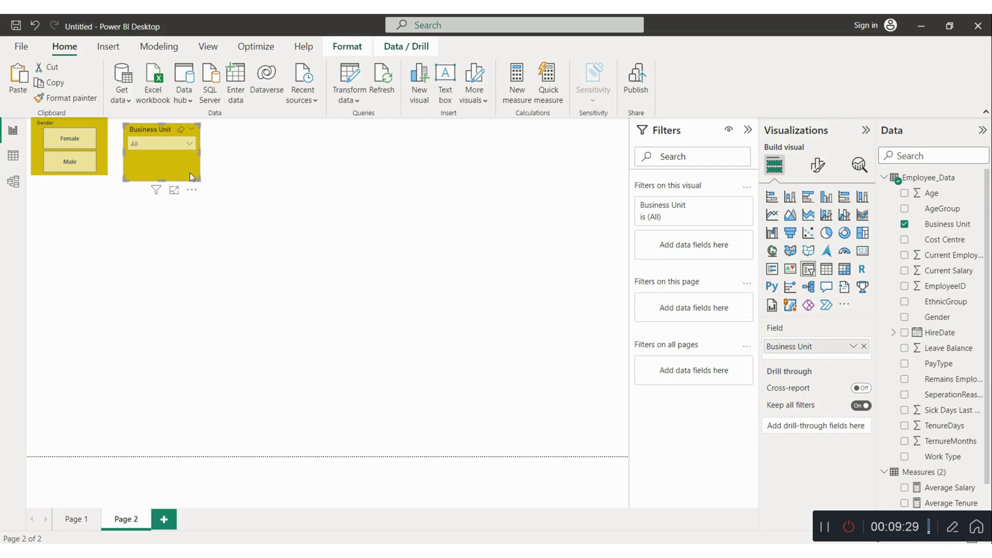
{"action": "key", "text": "Delete"}
{"action": "left_click", "coordinate": [100, 146]}
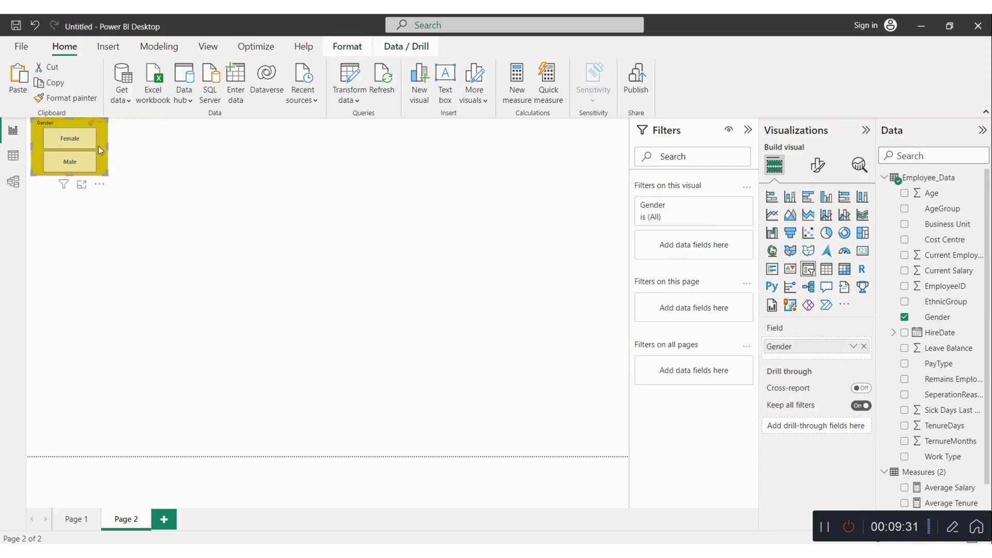
{"action": "key", "text": "Delete"}
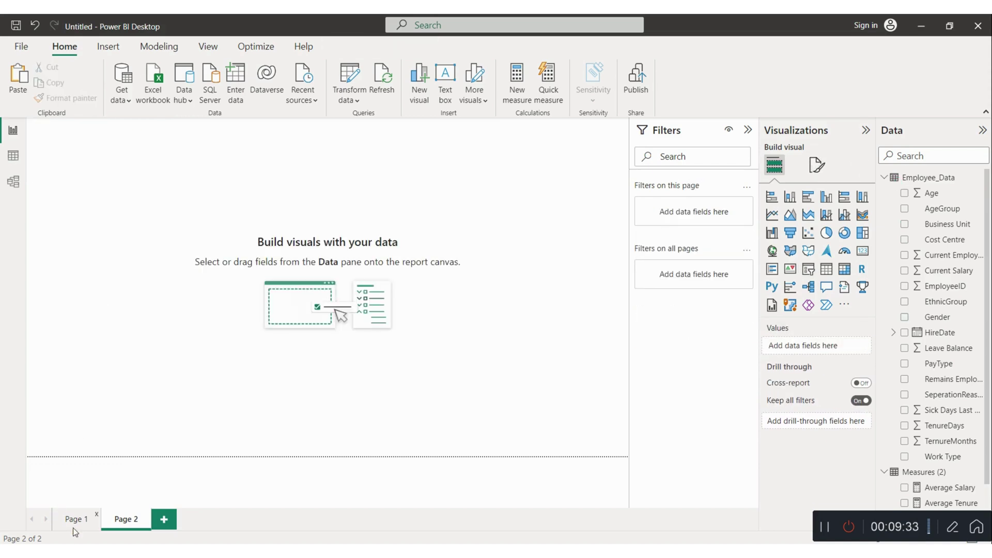
Step: Inspect the date range slicer under the dashboard title on Page 1, and return to Page 2
{"action": "left_click", "coordinate": [78, 511]}
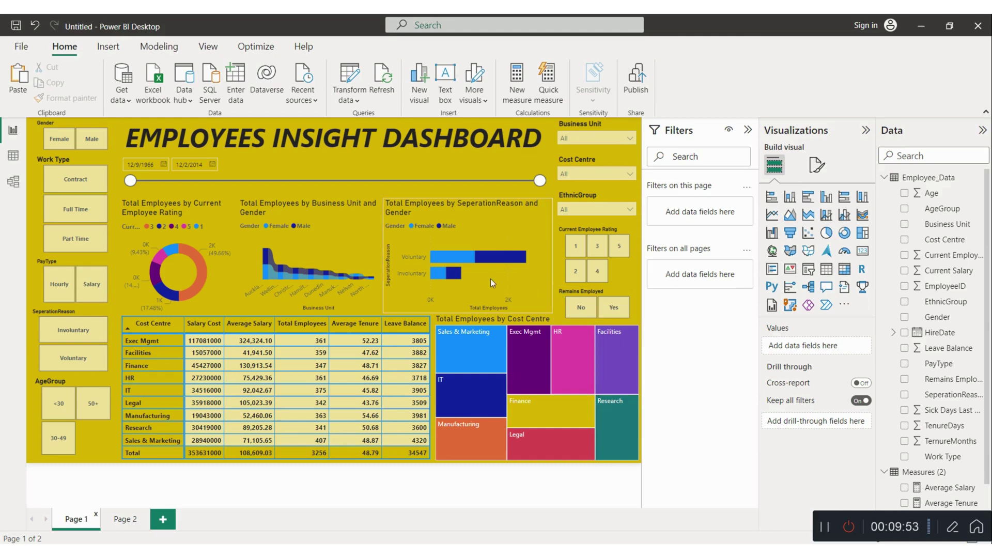
{"action": "left_click", "coordinate": [365, 170]}
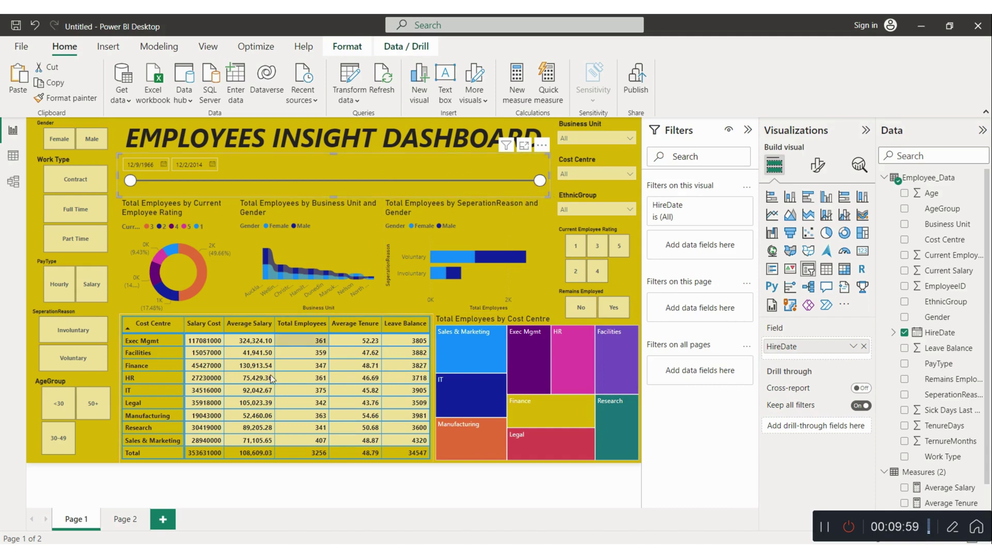
{"action": "left_click", "coordinate": [123, 525]}
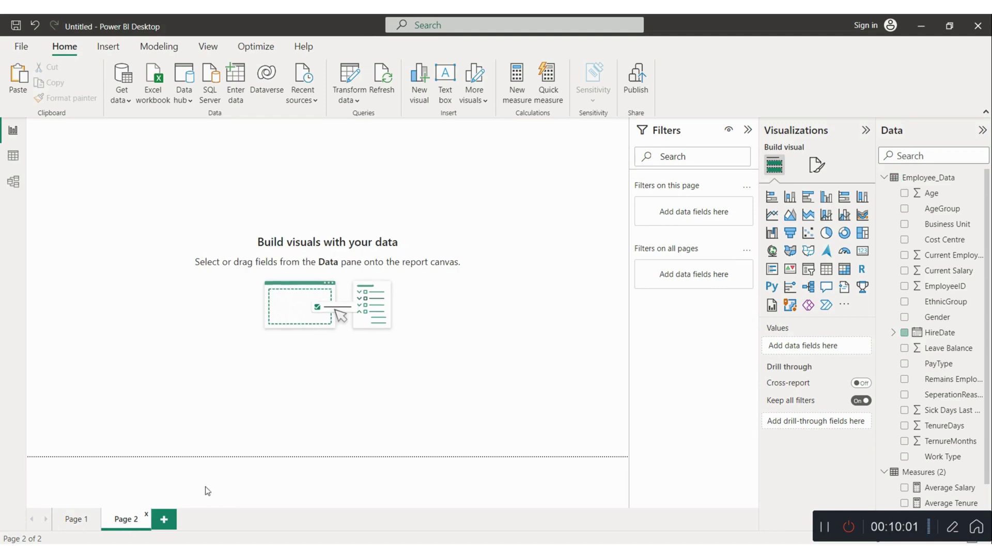
Step: Build a trial HireDate slicer stretched across the full width of Page 2, and delete it
{"action": "left_click", "coordinate": [815, 269]}
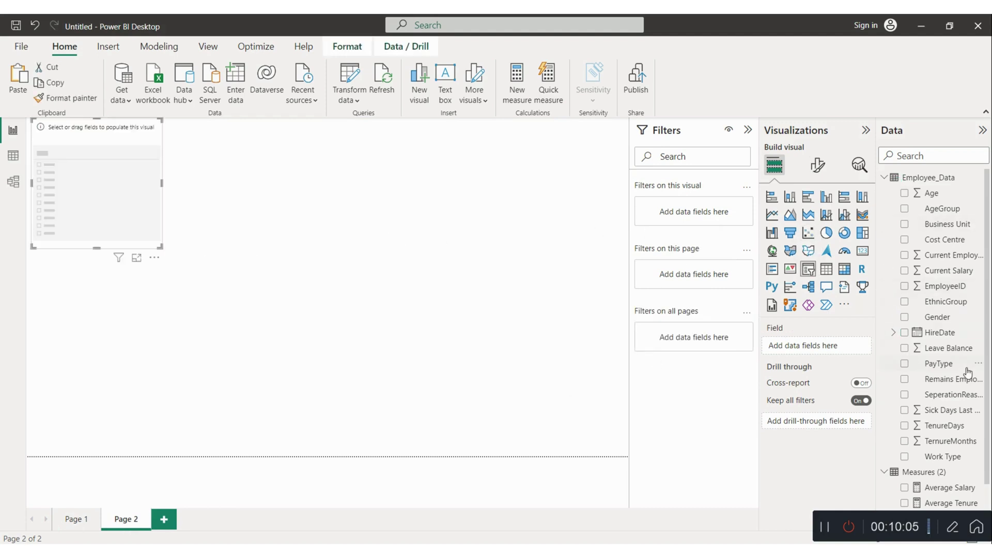
{"action": "left_click", "coordinate": [903, 333]}
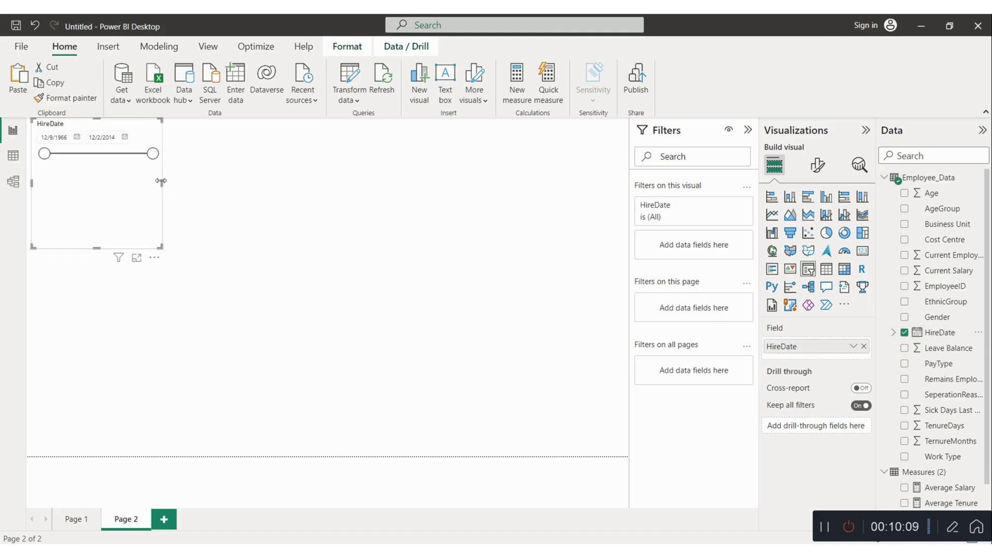
{"action": "left_click_drag", "start_coordinate": [159, 185], "coordinate": [662, 158]}
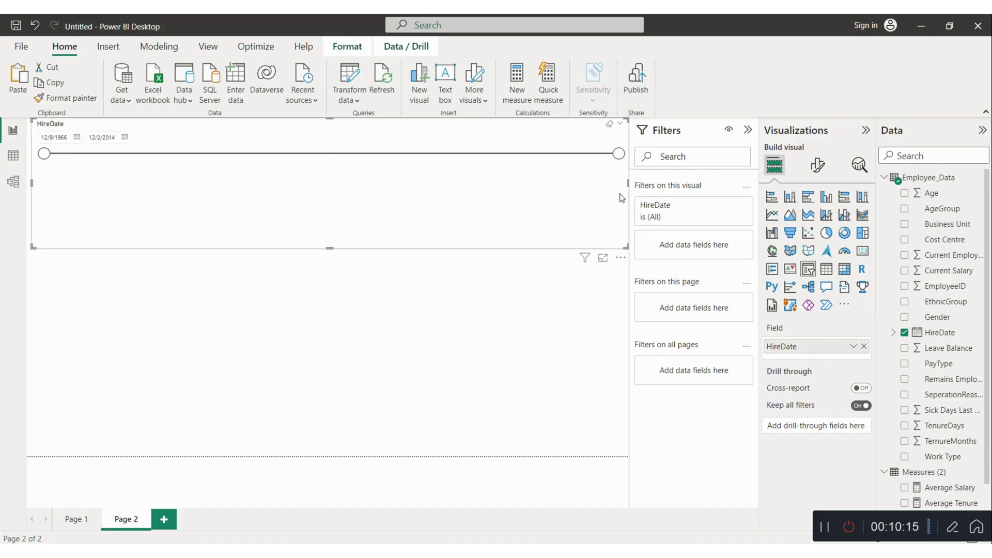
{"action": "key", "text": "Delete"}
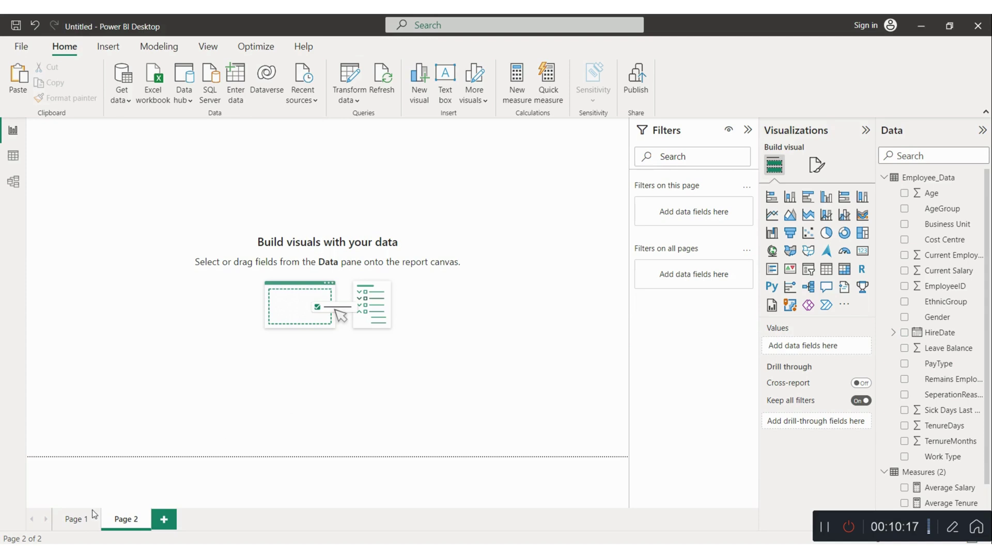
Step: Look at the treemap on Page 1, and add a treemap on Page 2 with Total Employees as its values
{"action": "left_click", "coordinate": [76, 520]}
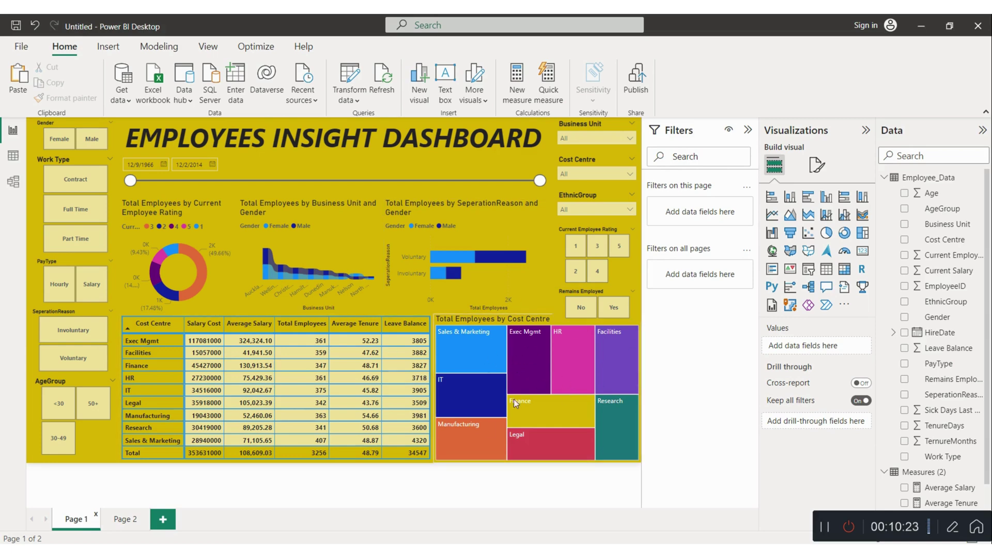
{"action": "left_click", "coordinate": [129, 518]}
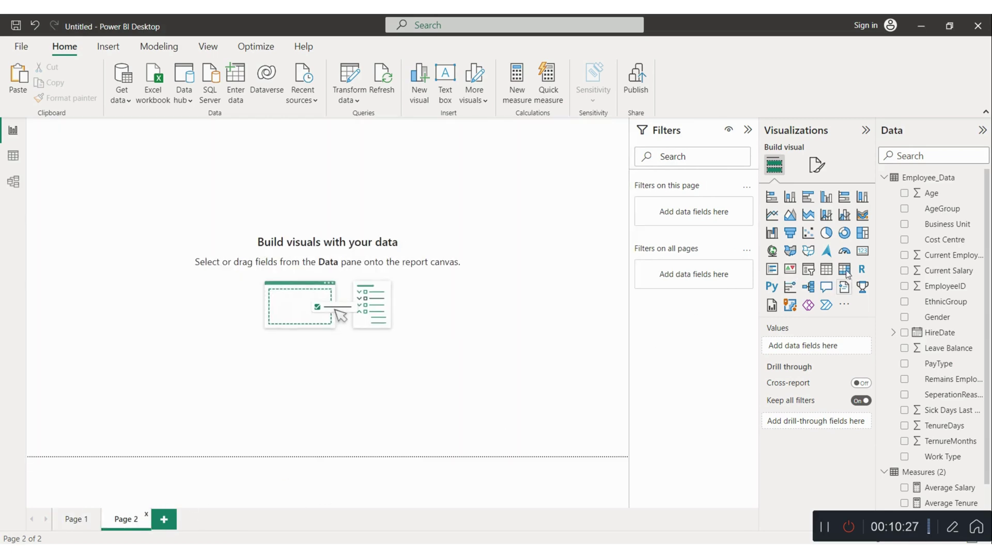
{"action": "left_click", "coordinate": [864, 234]}
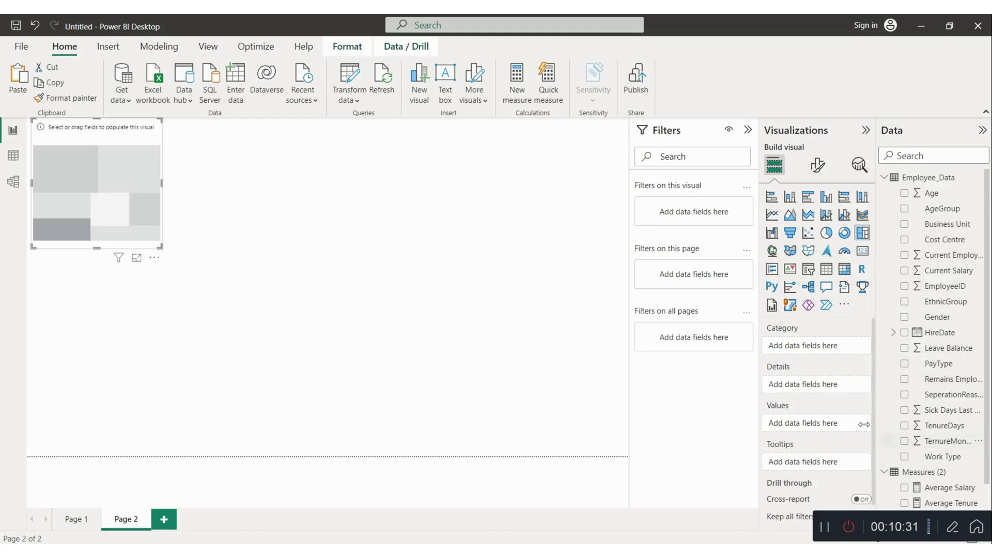
{"action": "scroll", "coordinate": [811, 342], "scroll_direction": "down", "scroll_amount": 1}
{"action": "scroll", "coordinate": [811, 343], "scroll_direction": "up", "scroll_amount": 1}
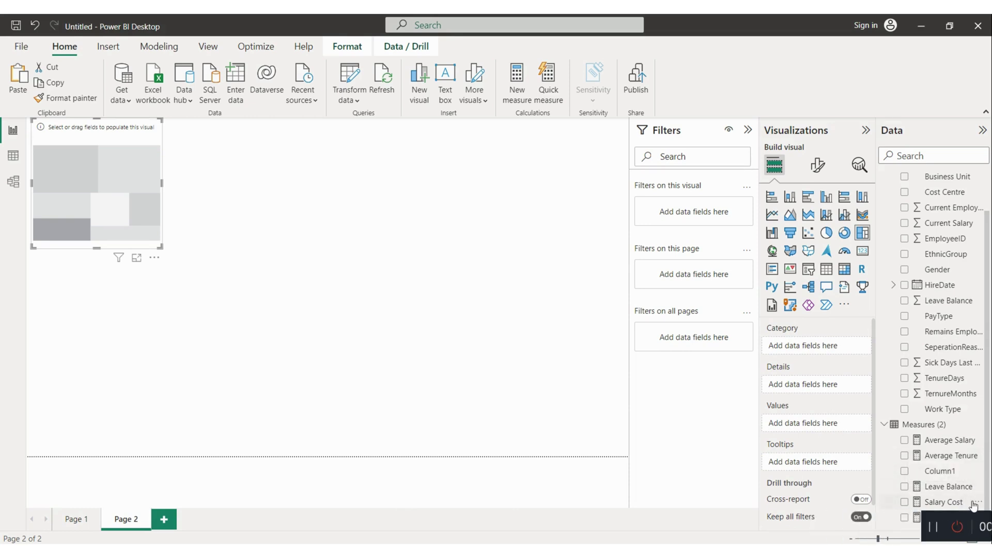
{"action": "left_click_drag", "start_coordinate": [946, 522], "coordinate": [836, 427]}
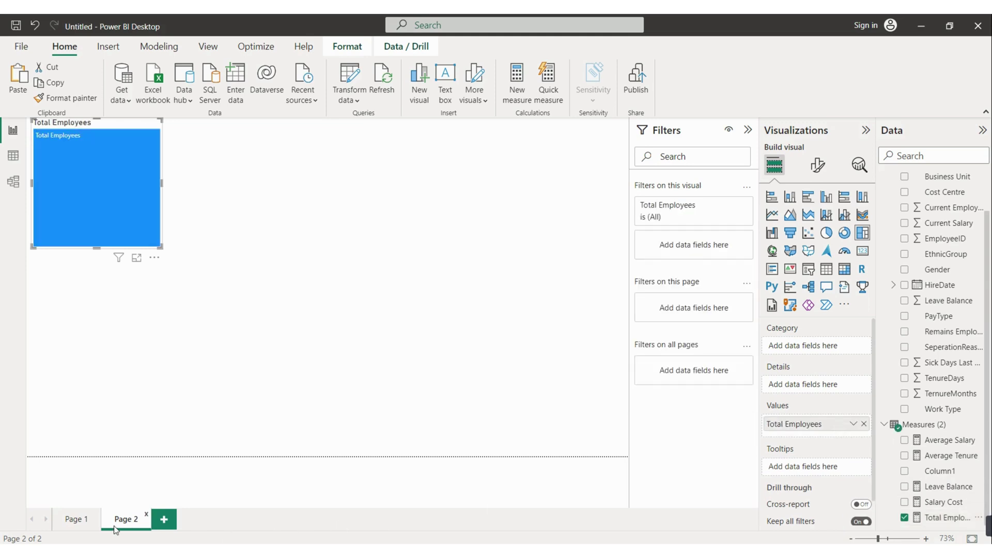
Step: Set Cost Centre as the treemap's category on Page 2 and enlarge the treemap to fill most of the page
{"action": "left_click", "coordinate": [82, 519]}
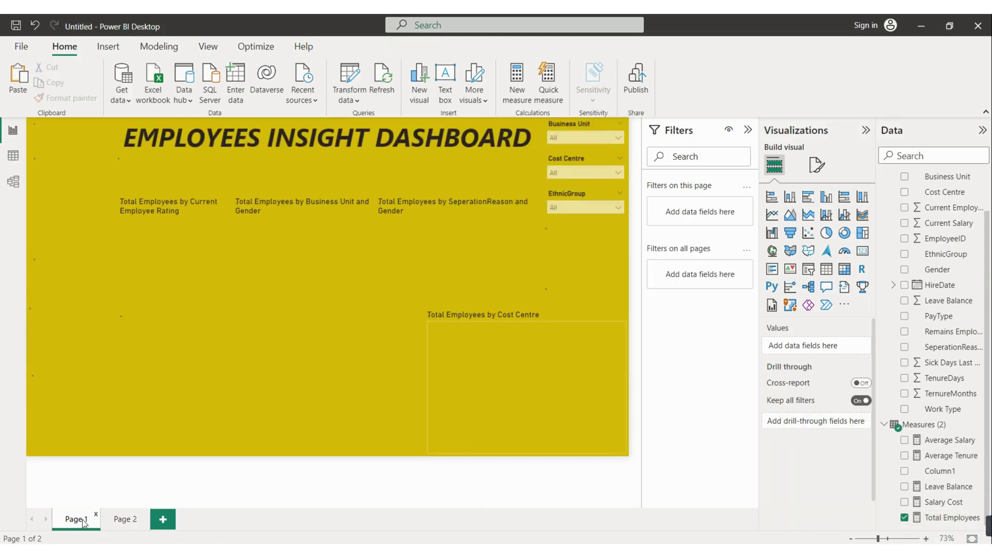
{"action": "left_click", "coordinate": [124, 519]}
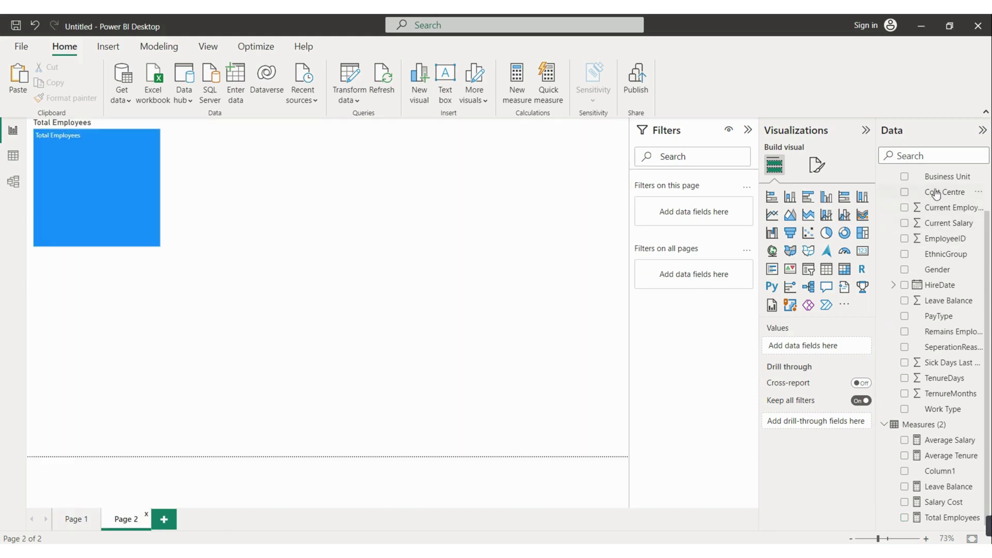
{"action": "mouse_move", "coordinate": [932, 192]}
{"action": "left_mouse_down"}
{"action": "mouse_move", "coordinate": [828, 379]}
{"action": "mouse_move", "coordinate": [818, 338]}
{"action": "mouse_move", "coordinate": [944, 195]}
{"action": "left_mouse_up"}
{"action": "left_click", "coordinate": [140, 202]}
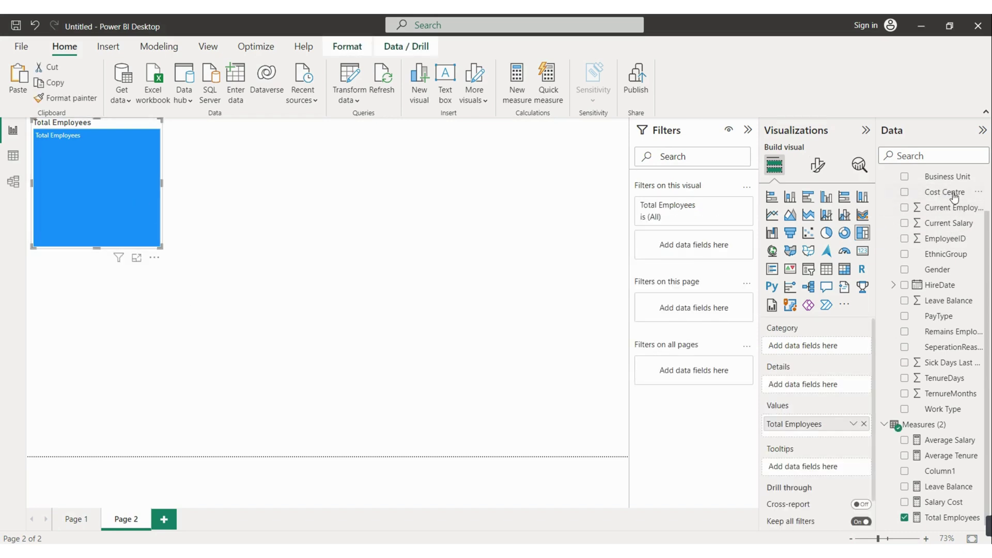
{"action": "left_click_drag", "start_coordinate": [951, 192], "coordinate": [835, 348]}
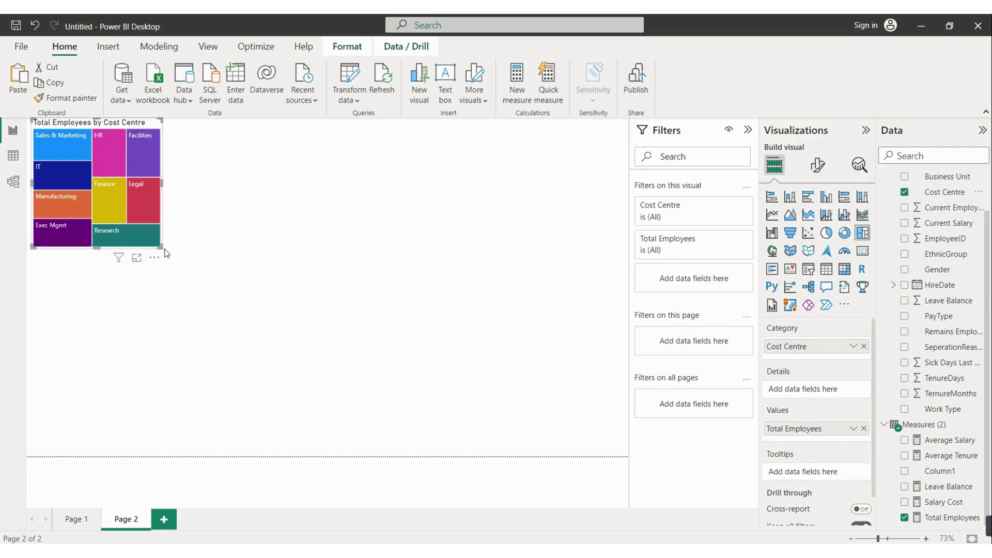
{"action": "left_click_drag", "start_coordinate": [161, 248], "coordinate": [467, 399]}
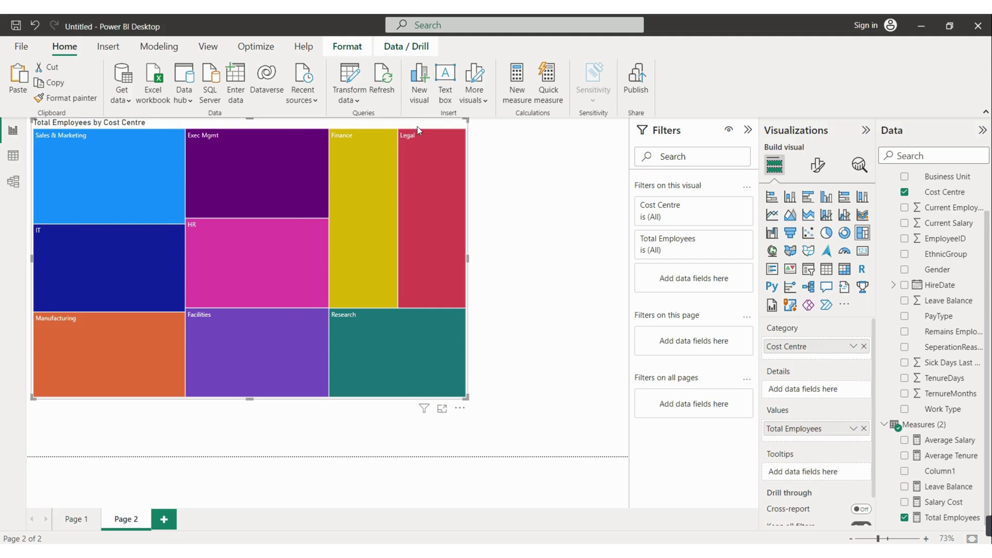
Step: Replace the treemap on Page 2 with an enlarged matrix that has Cost Centre as its rows
{"action": "key", "text": "Delete"}
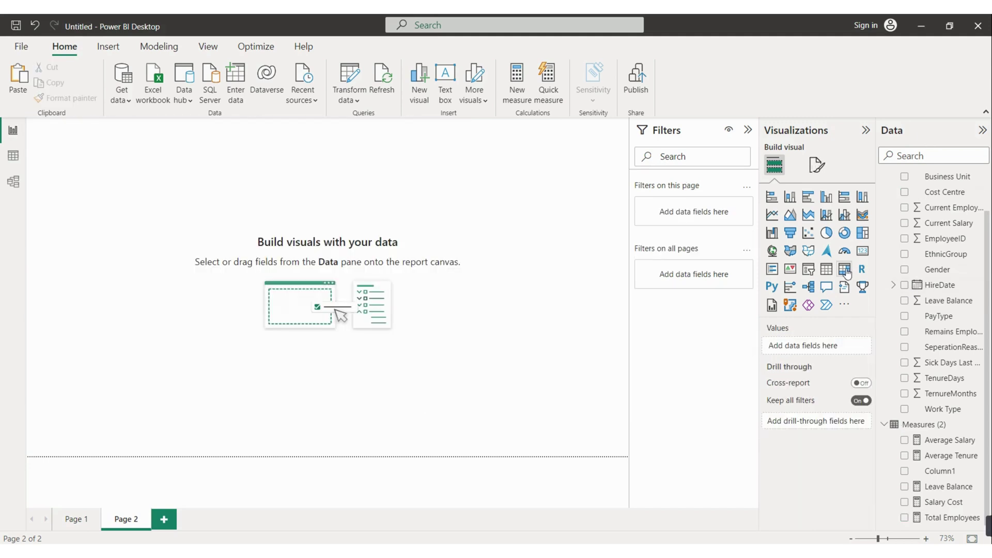
{"action": "left_click", "coordinate": [845, 269]}
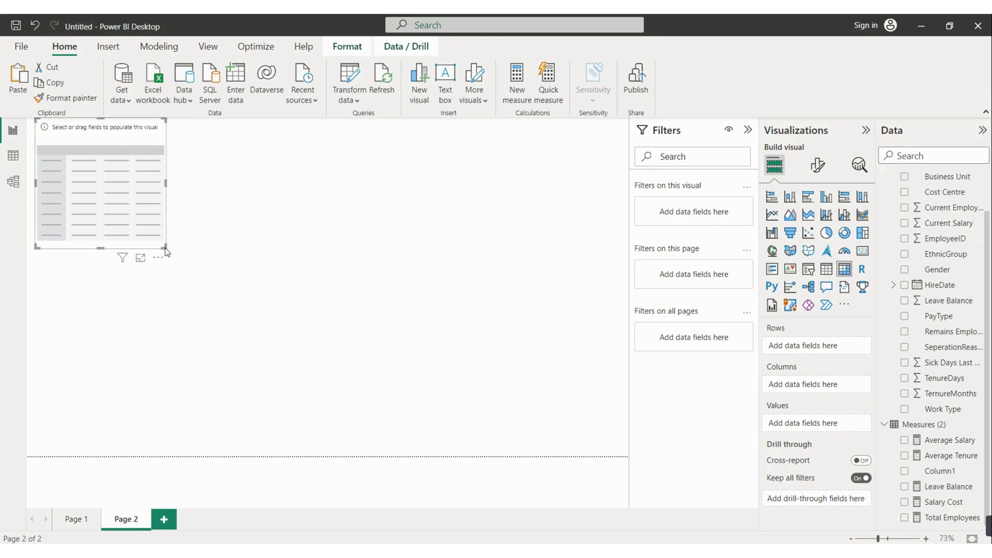
{"action": "left_click_drag", "start_coordinate": [167, 251], "coordinate": [449, 373]}
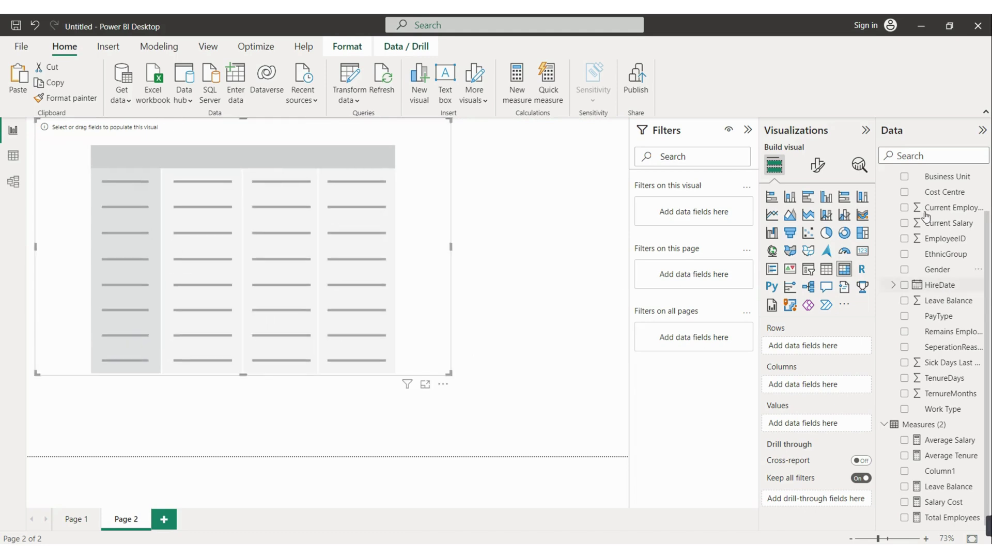
{"action": "left_click", "coordinate": [904, 193]}
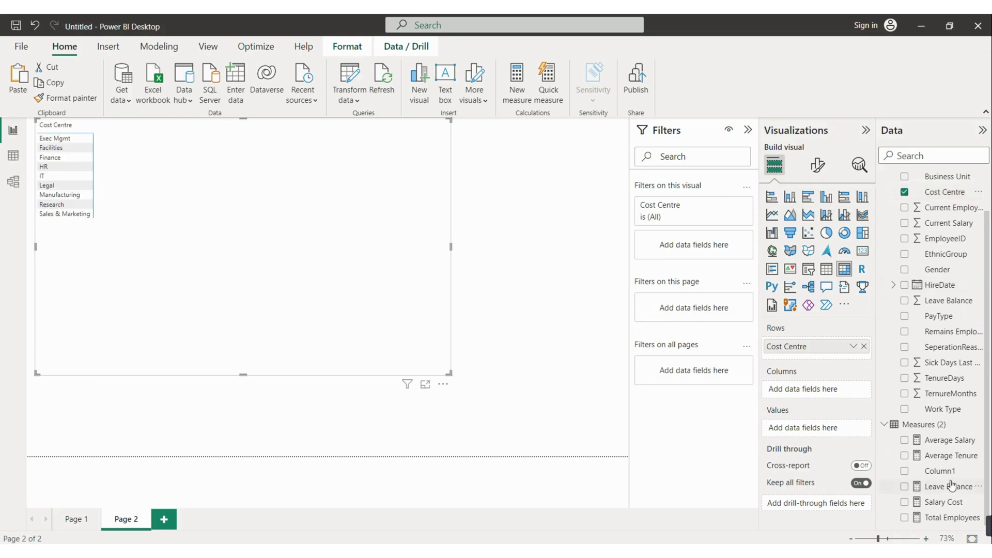
Step: Add Total Employees, Salary Cost, Leave Balance, Average Tenure and Average Salary as the matrix values
{"action": "left_click", "coordinate": [917, 517]}
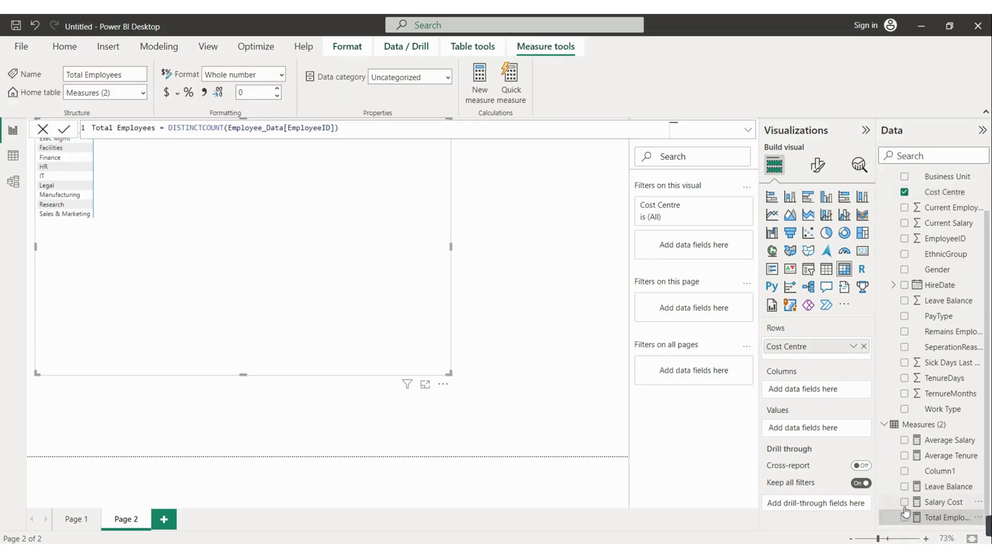
{"action": "left_click", "coordinate": [904, 517]}
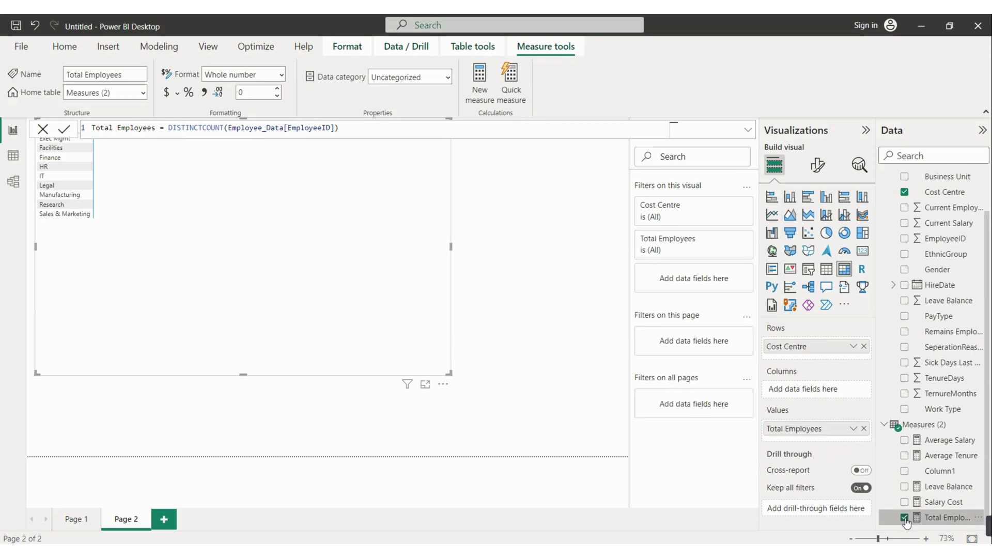
{"action": "left_click", "coordinate": [905, 503]}
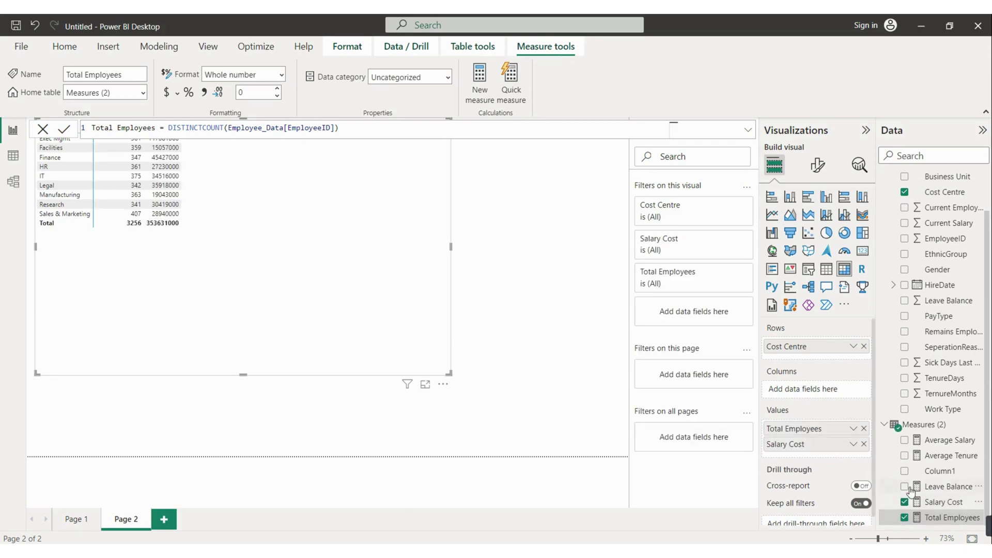
{"action": "left_click", "coordinate": [905, 487]}
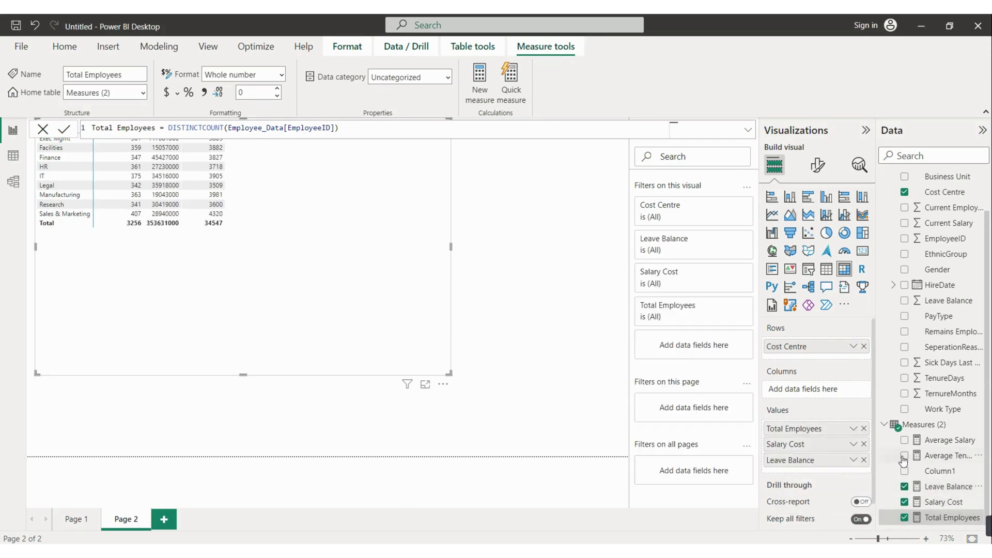
{"action": "left_click", "coordinate": [904, 455]}
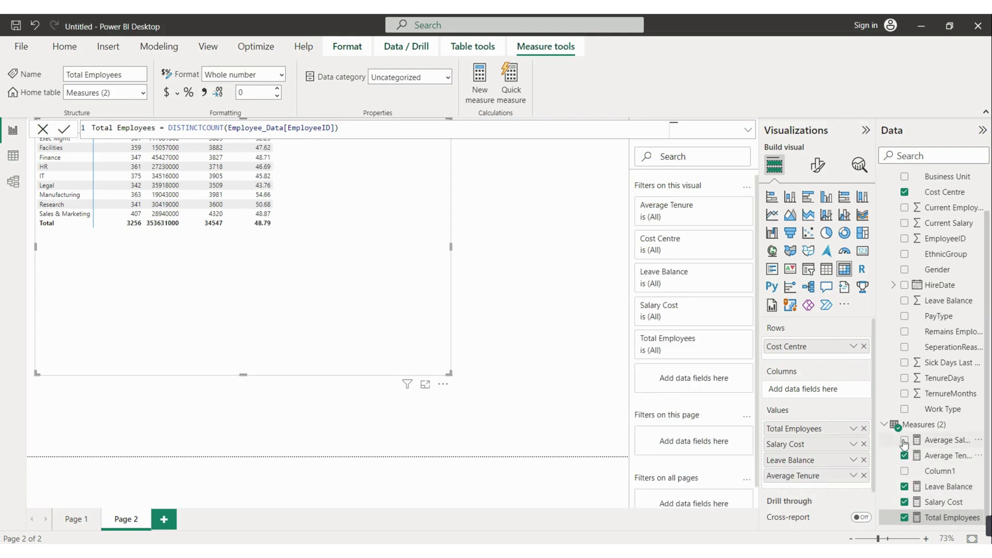
{"action": "left_click", "coordinate": [904, 440]}
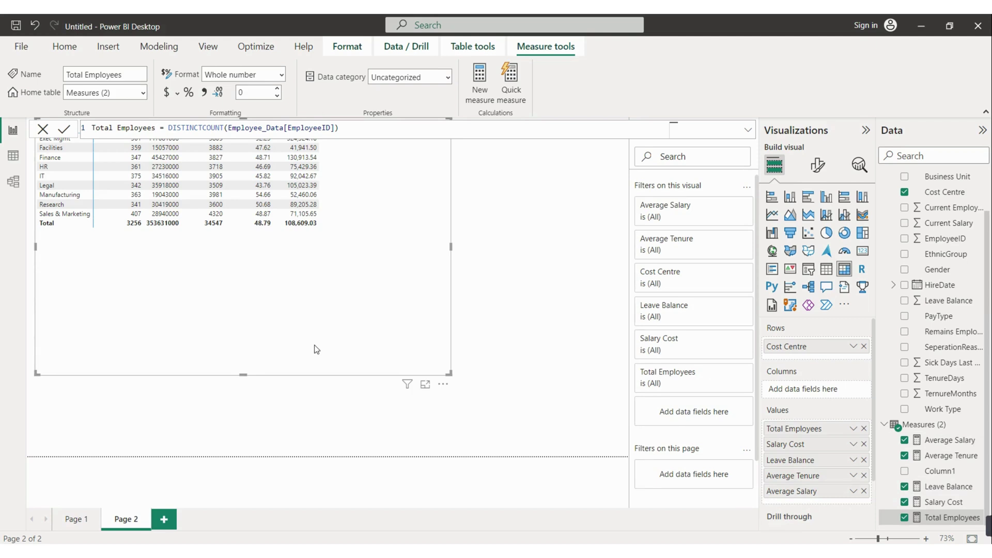
Step: Delete the matrix from Page 2, look over the dashboard on Page 1, and return to Page 2
{"action": "key", "text": "Delete"}
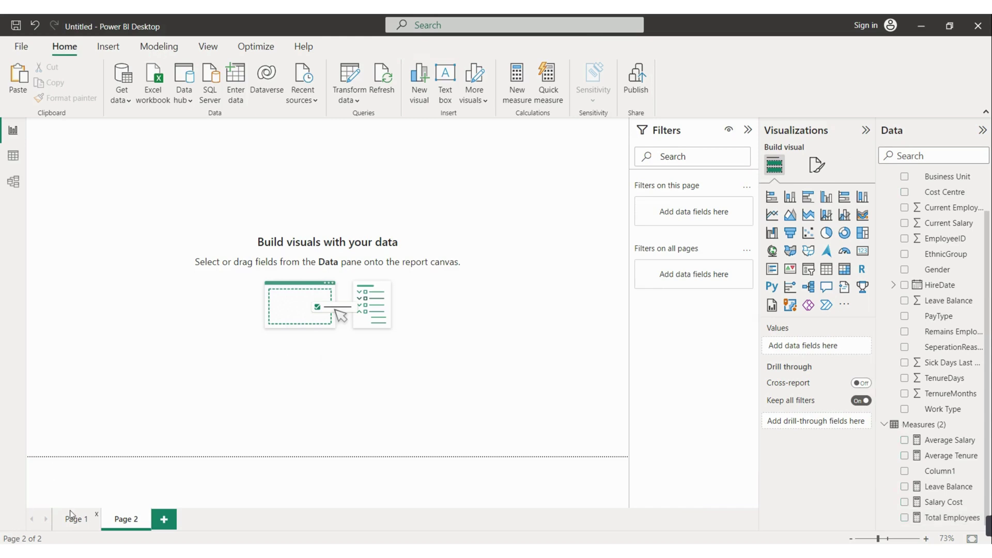
{"action": "left_click", "coordinate": [78, 520]}
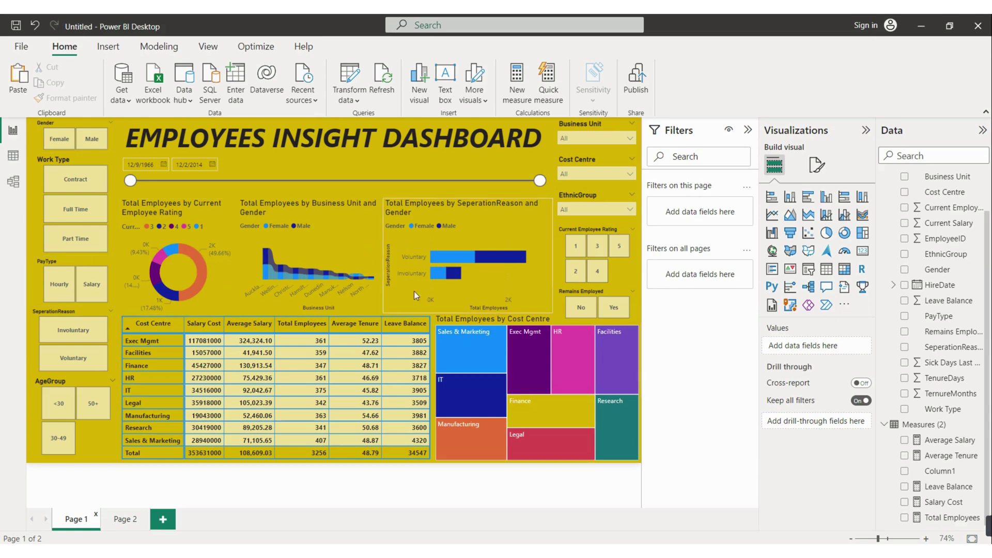
{"action": "left_click", "coordinate": [114, 520]}
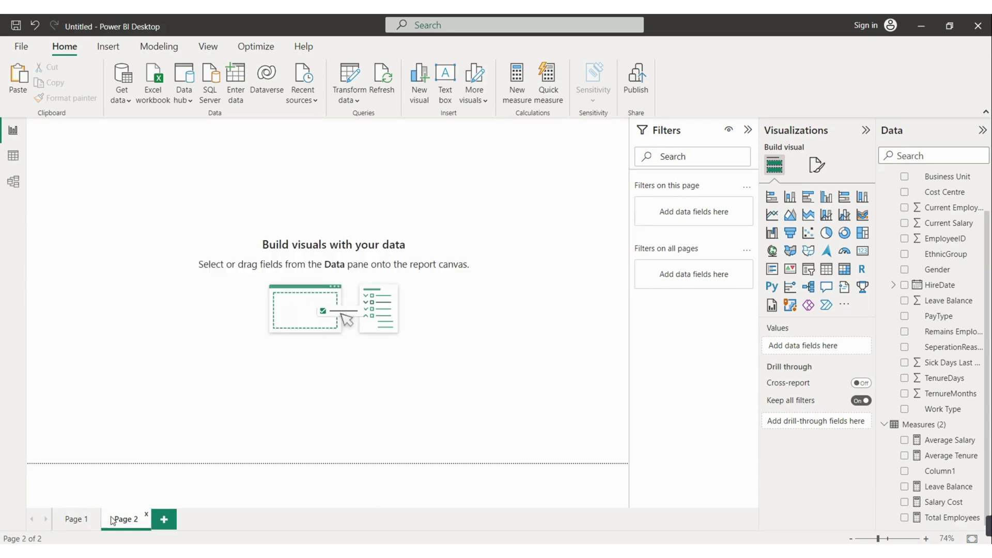
Step: Build a donut chart on Page 2 with Total Employees as its values and Gender as its legend
{"action": "left_click", "coordinate": [842, 233]}
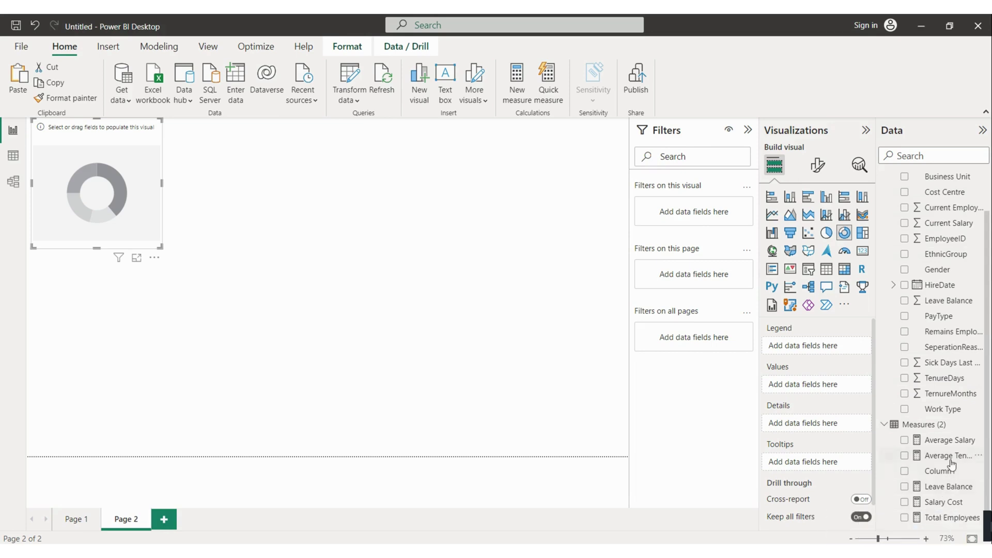
{"action": "left_click_drag", "start_coordinate": [945, 517], "coordinate": [833, 391]}
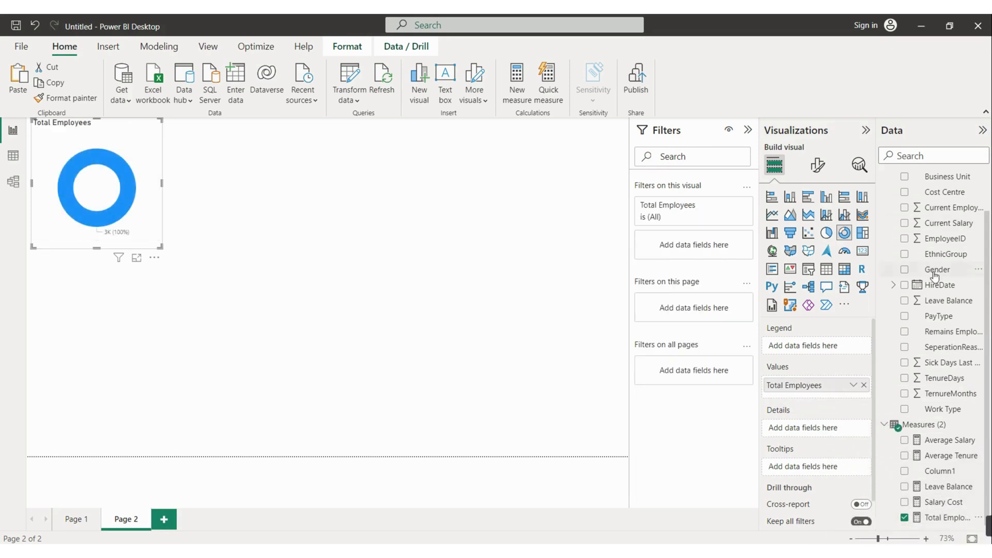
{"action": "left_click_drag", "start_coordinate": [934, 269], "coordinate": [831, 347]}
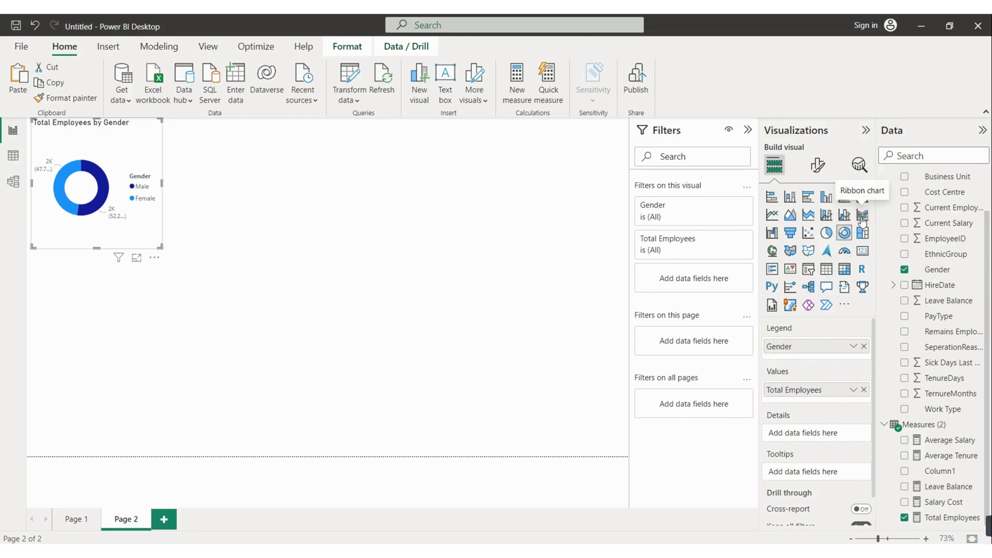
Step: Convert the donut into a widened ribbon chart with Business Unit on the X-axis, Total Employees on the Y-axis and Gender as the legend
{"action": "left_click", "coordinate": [862, 221]}
{"action": "left_click_drag", "start_coordinate": [152, 183], "coordinate": [218, 230]}
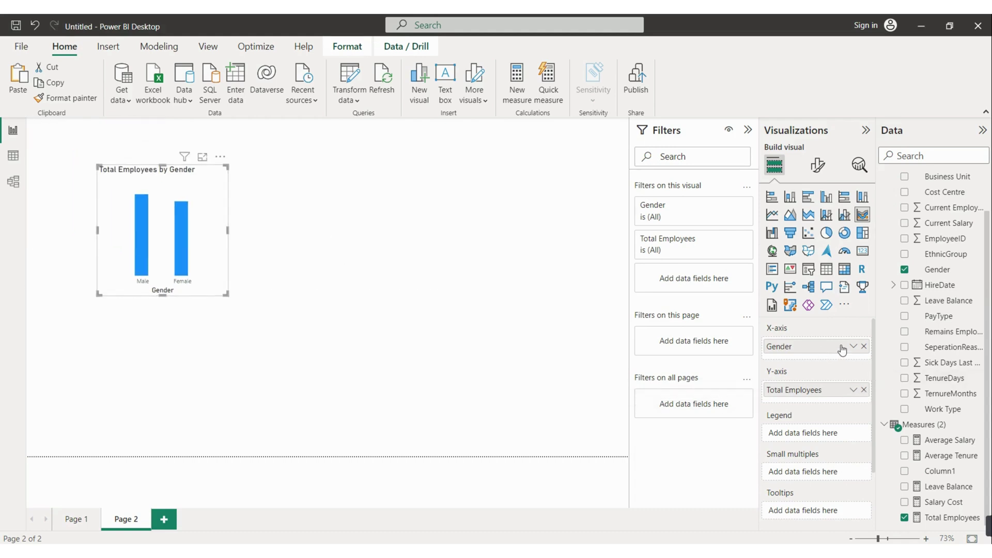
{"action": "left_click", "coordinate": [863, 346]}
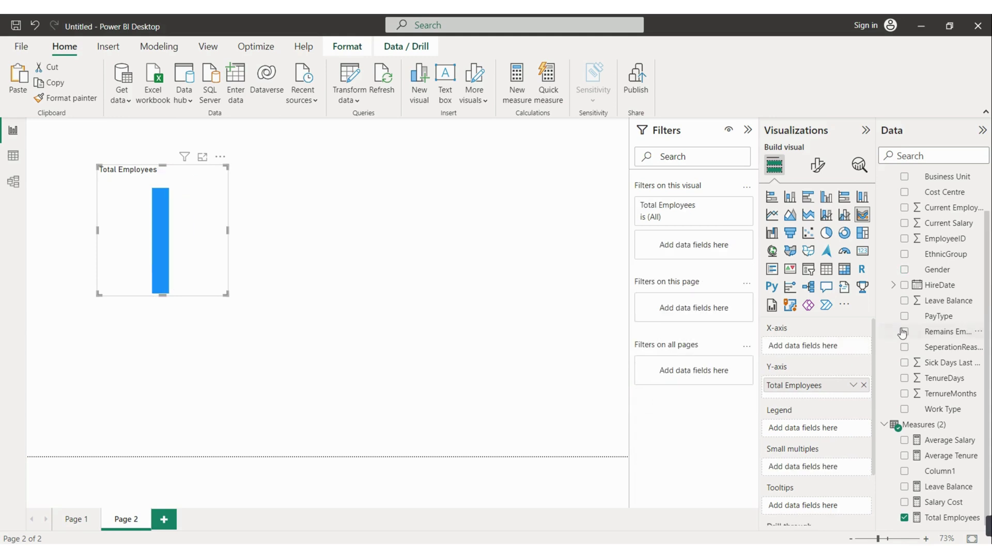
{"action": "left_click_drag", "start_coordinate": [930, 269], "coordinate": [821, 429]}
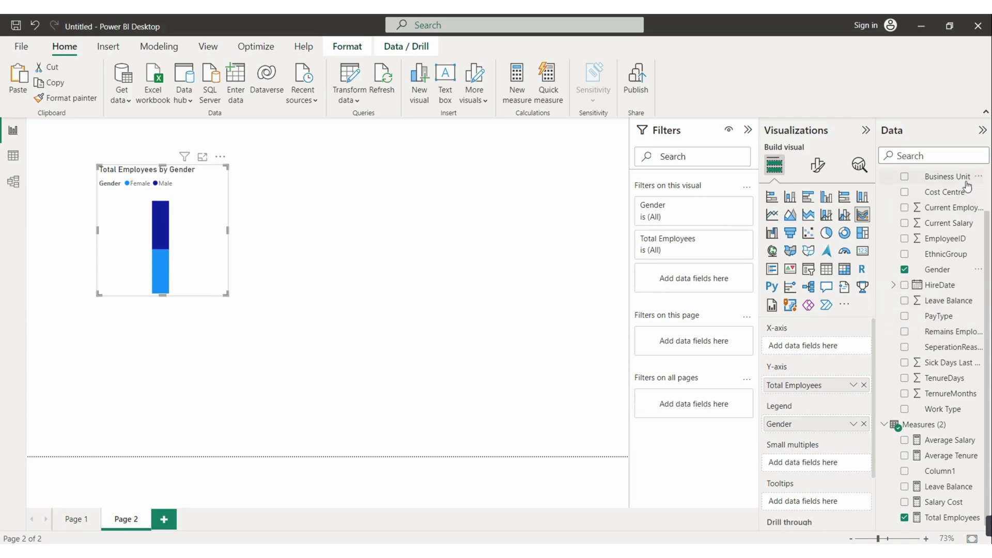
{"action": "left_click_drag", "start_coordinate": [967, 185], "coordinate": [864, 345]}
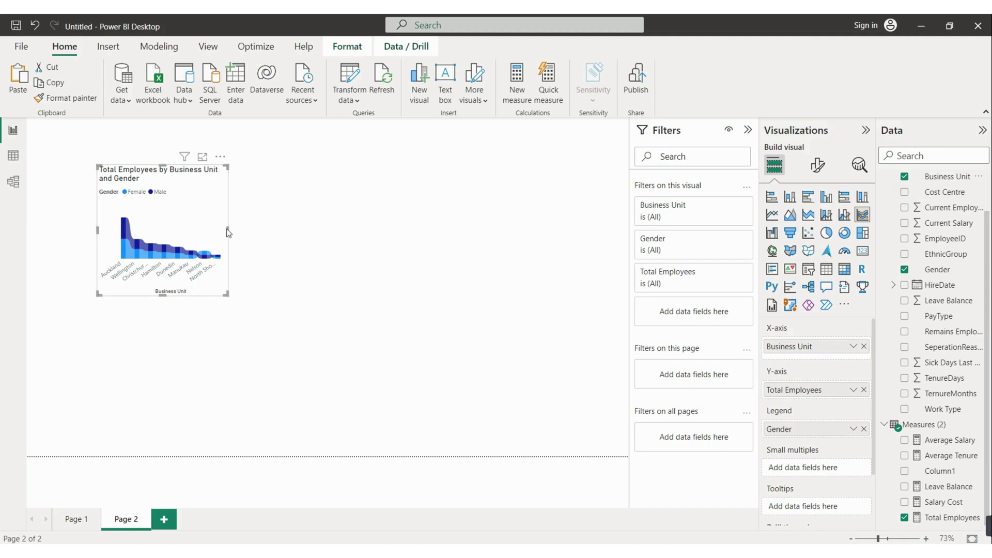
{"action": "left_click_drag", "start_coordinate": [228, 230], "coordinate": [503, 263]}
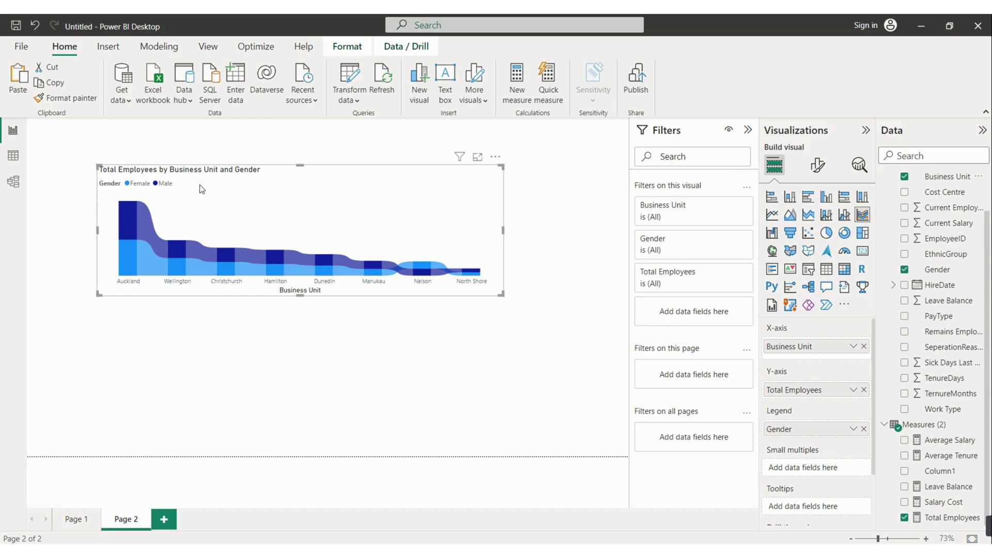
Step: Delete the ribbon chart from Page 2 and return to the dashboard on Page 1
{"action": "key", "text": "Delete"}
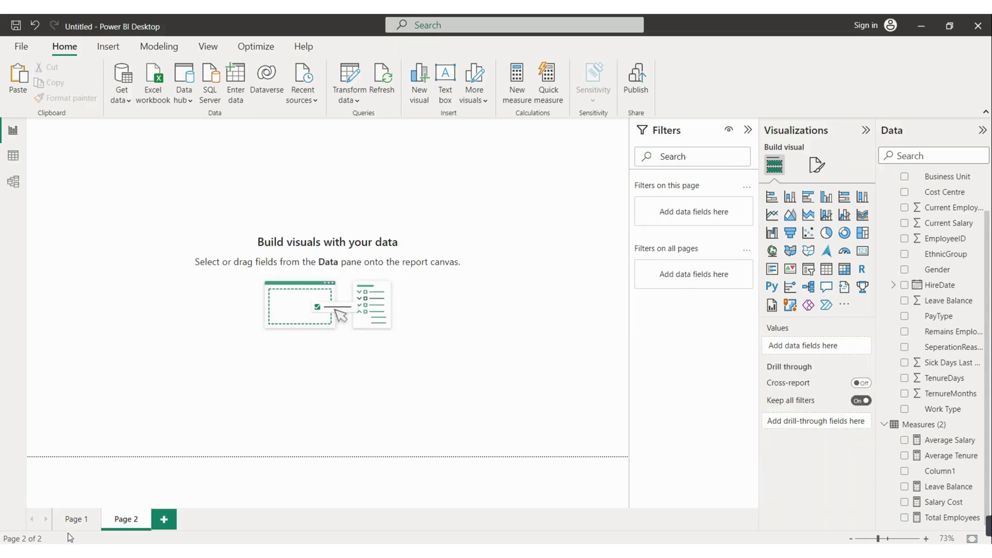
{"action": "left_click", "coordinate": [76, 520]}
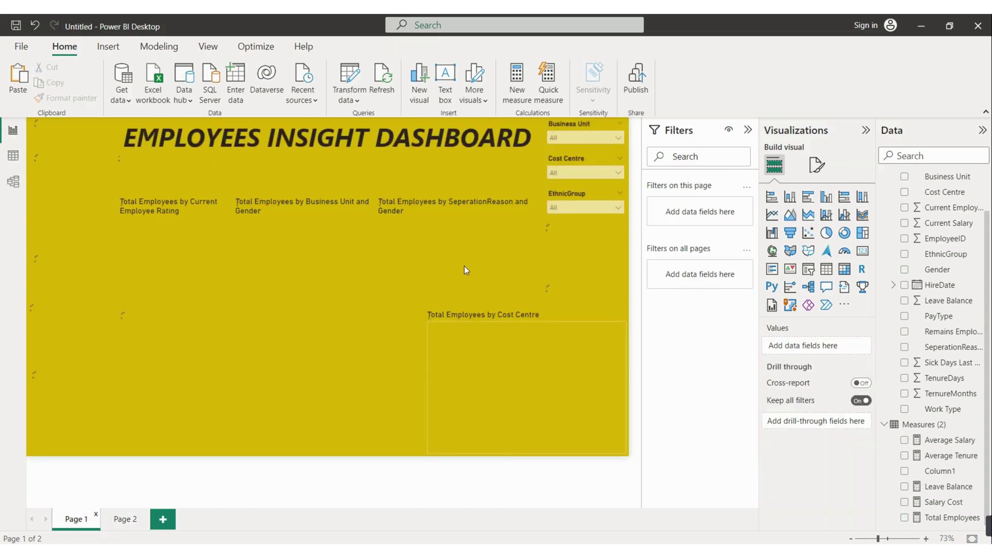